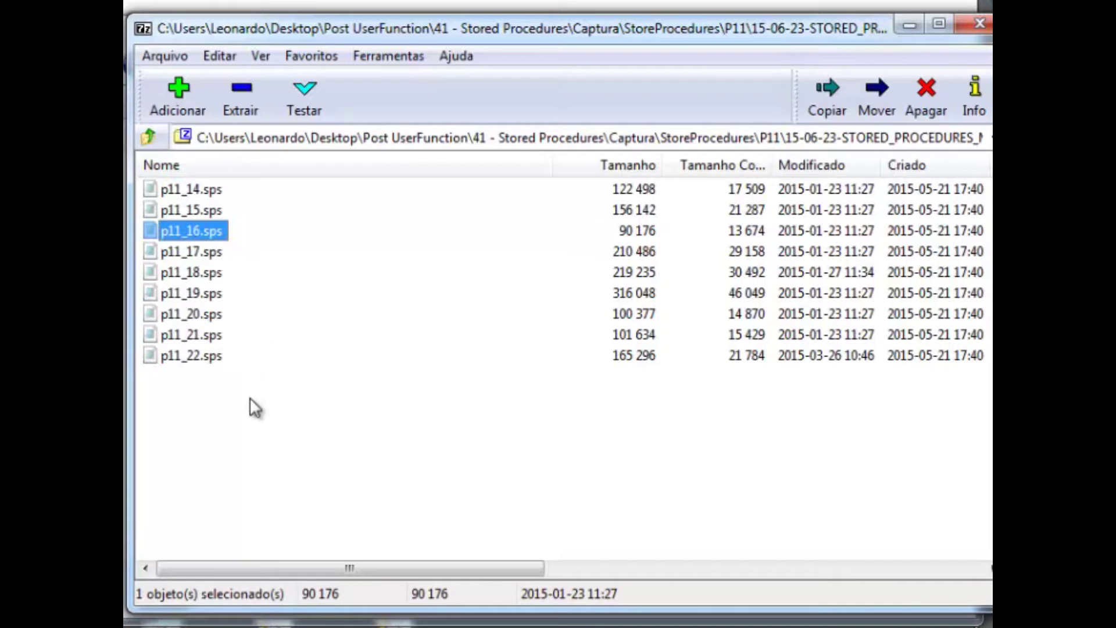
- Review the package files p11_14.sps through p11_22.sps inside the stored procedures archive
{"action": "left_click_drag", "start_coordinate": [249, 396], "coordinate": [155, 175]}
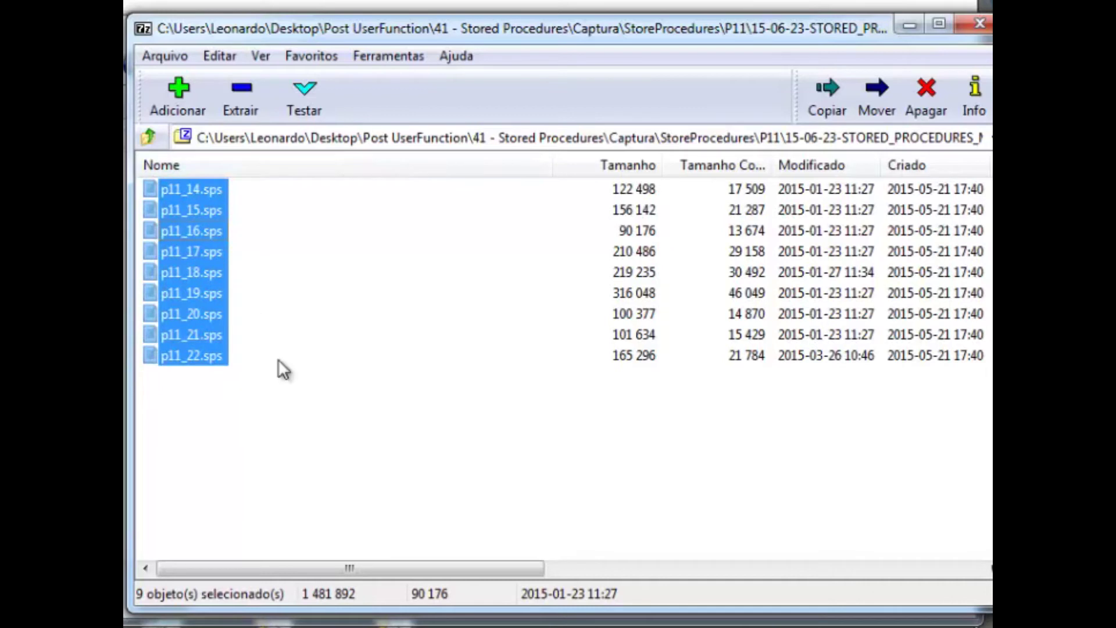
{"action": "left_click", "coordinate": [222, 404]}
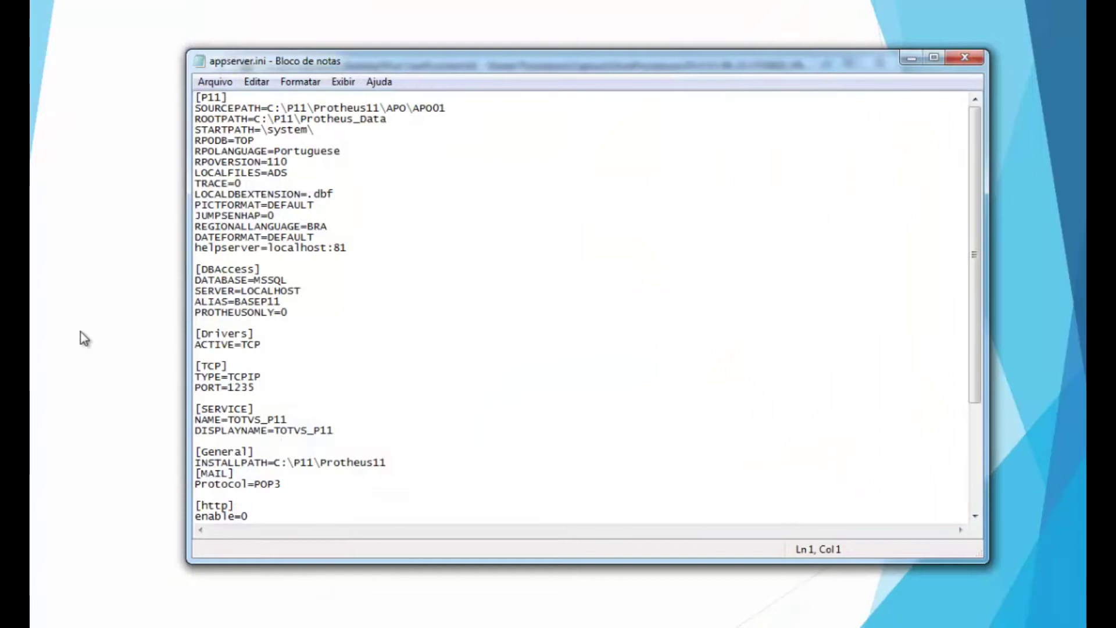
- Check the STARTPATH and ROOTPATH entries of the P11 environment in appserver.ini, and close the file
{"action": "mouse_move", "coordinate": [195, 140]}
{"action": "left_mouse_down"}
{"action": "mouse_move", "coordinate": [256, 141]}
{"action": "mouse_move", "coordinate": [180, 130]}
{"action": "left_mouse_up"}
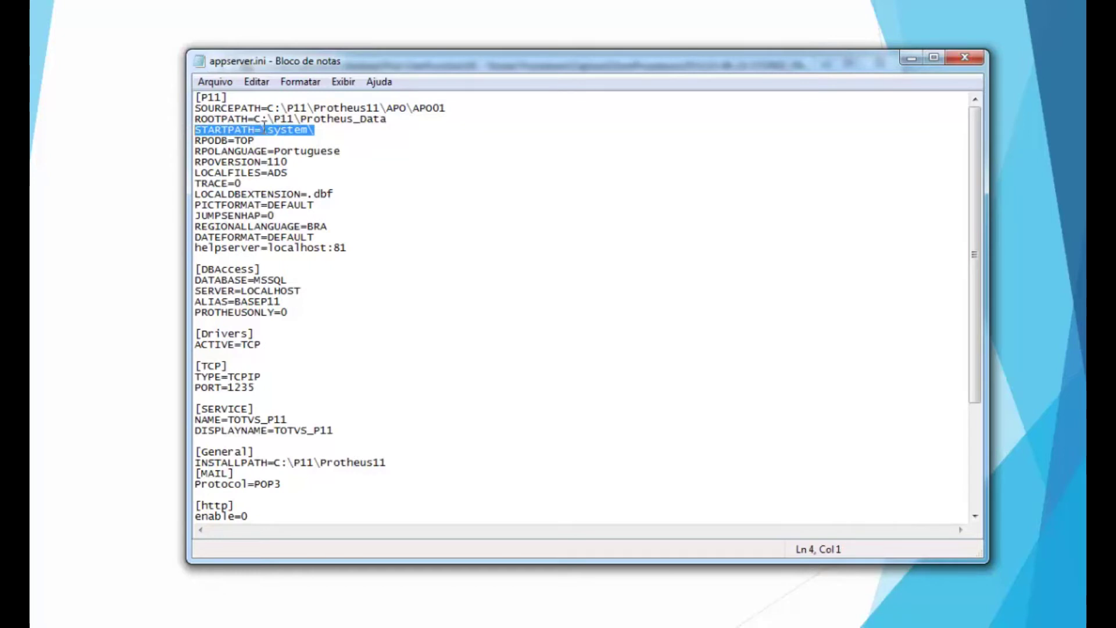
{"action": "left_click_drag", "start_coordinate": [268, 119], "coordinate": [387, 119]}
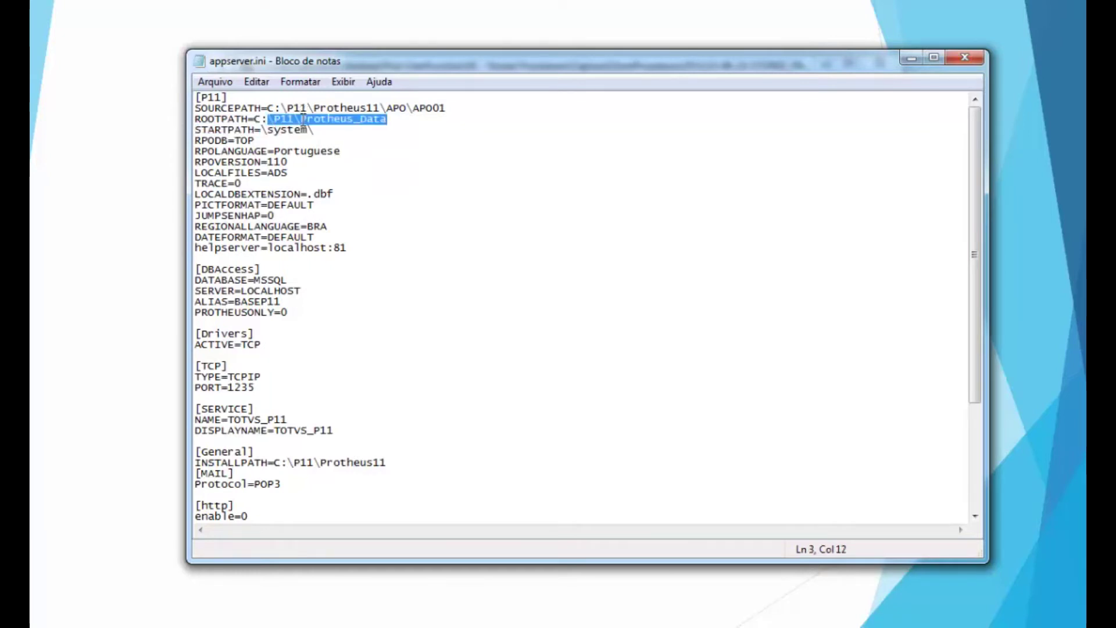
{"action": "left_click", "coordinate": [318, 130]}
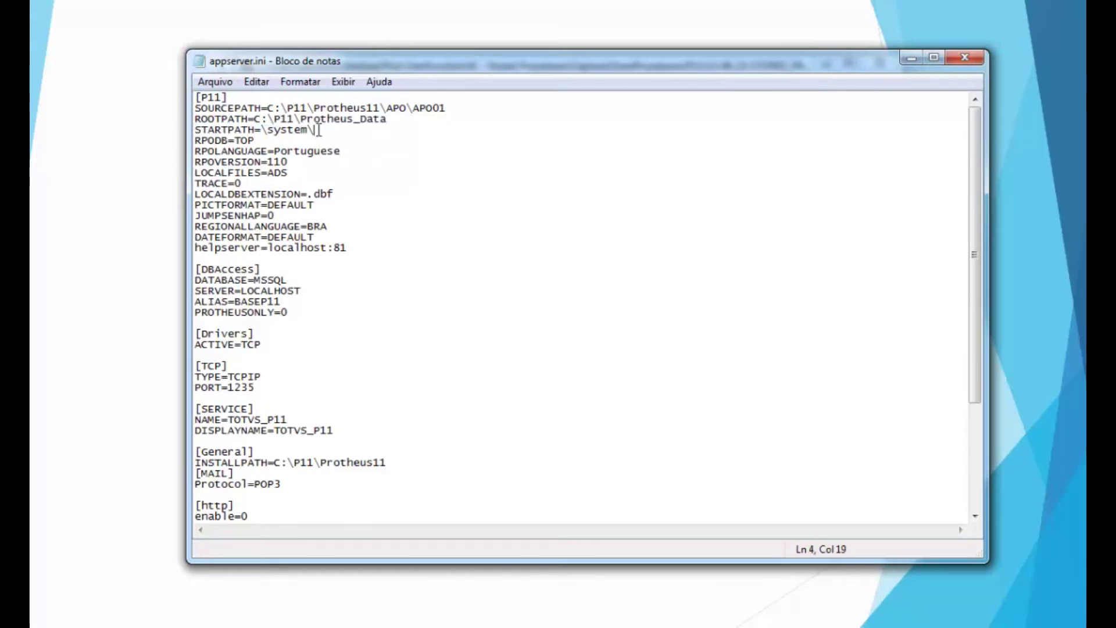
{"action": "left_click", "coordinate": [964, 58]}
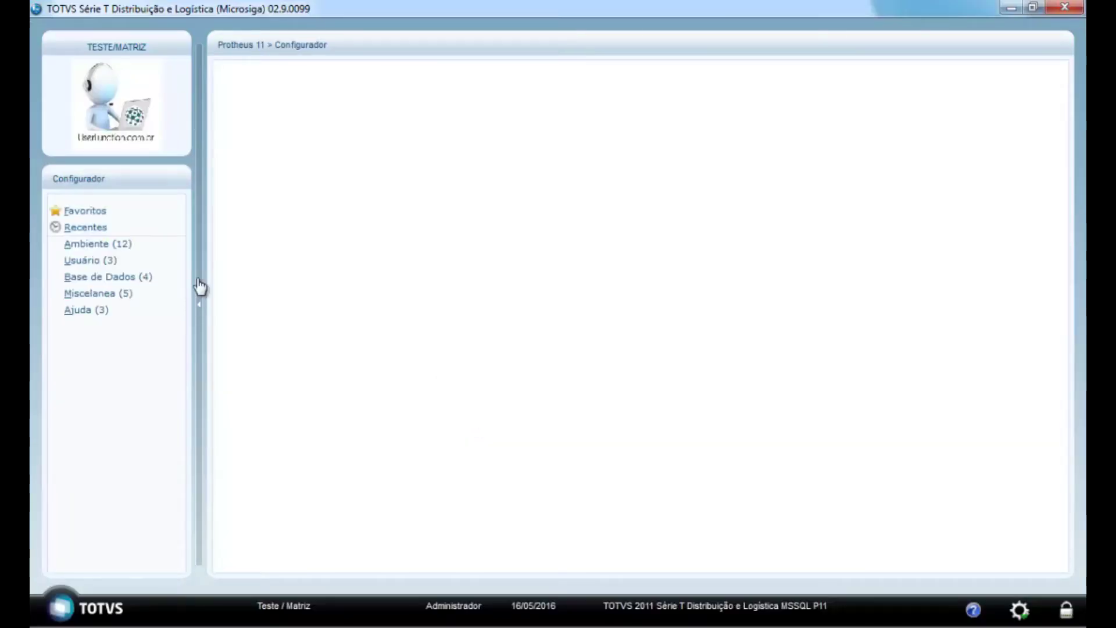
- Open the Parametros of Empresa Teste in the Bases de Dados dictionary and search for MV_PROCSP
{"action": "left_click", "coordinate": [109, 279]}
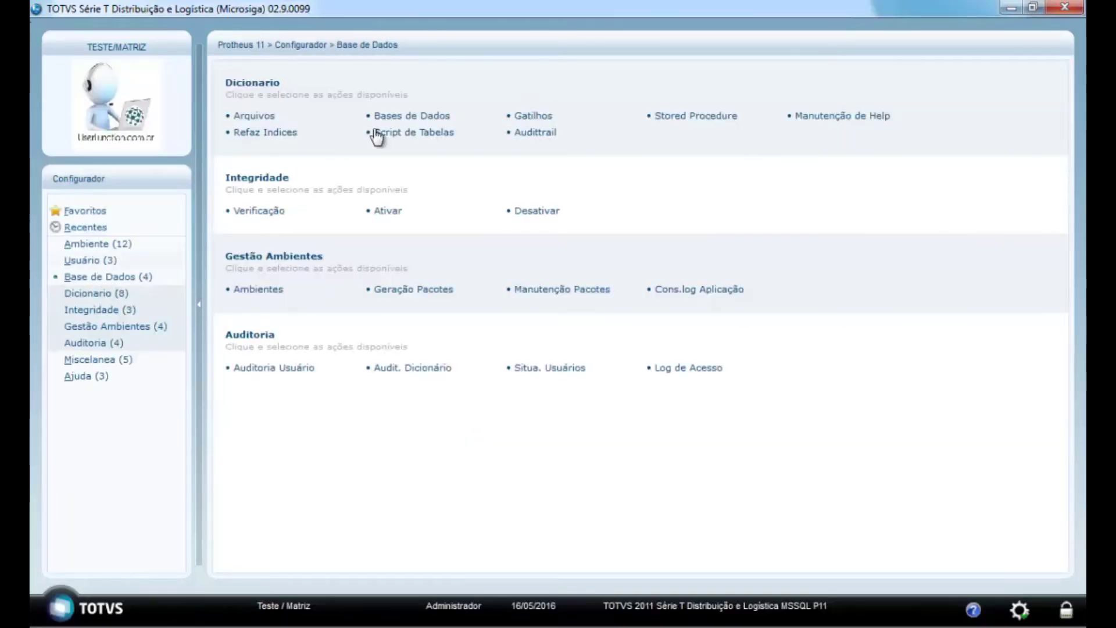
{"action": "left_click", "coordinate": [411, 116]}
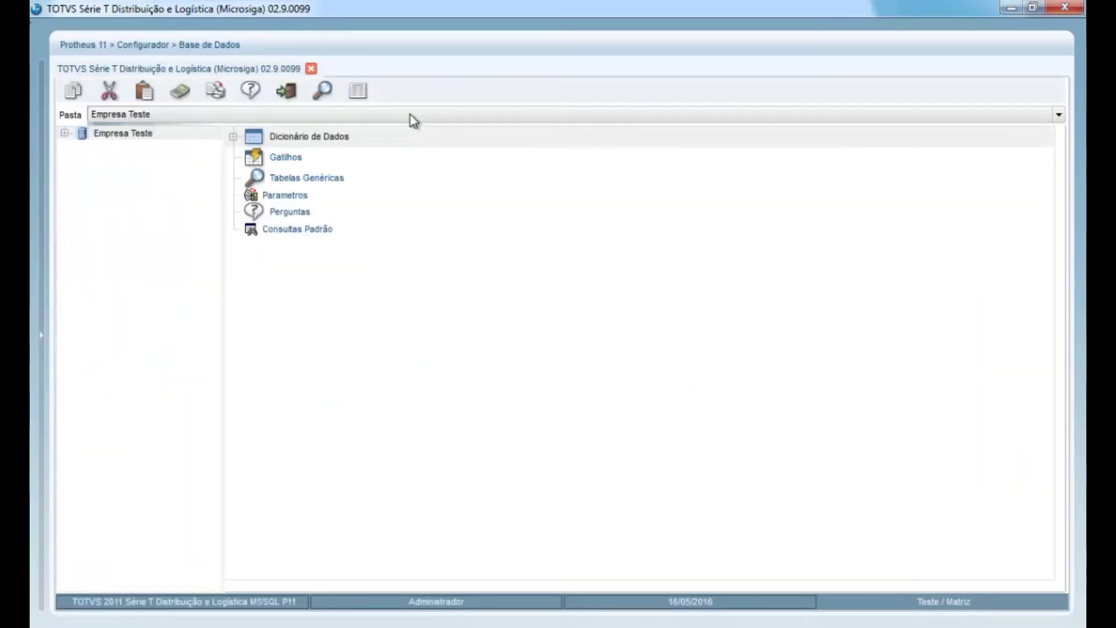
{"action": "left_click", "coordinate": [65, 133]}
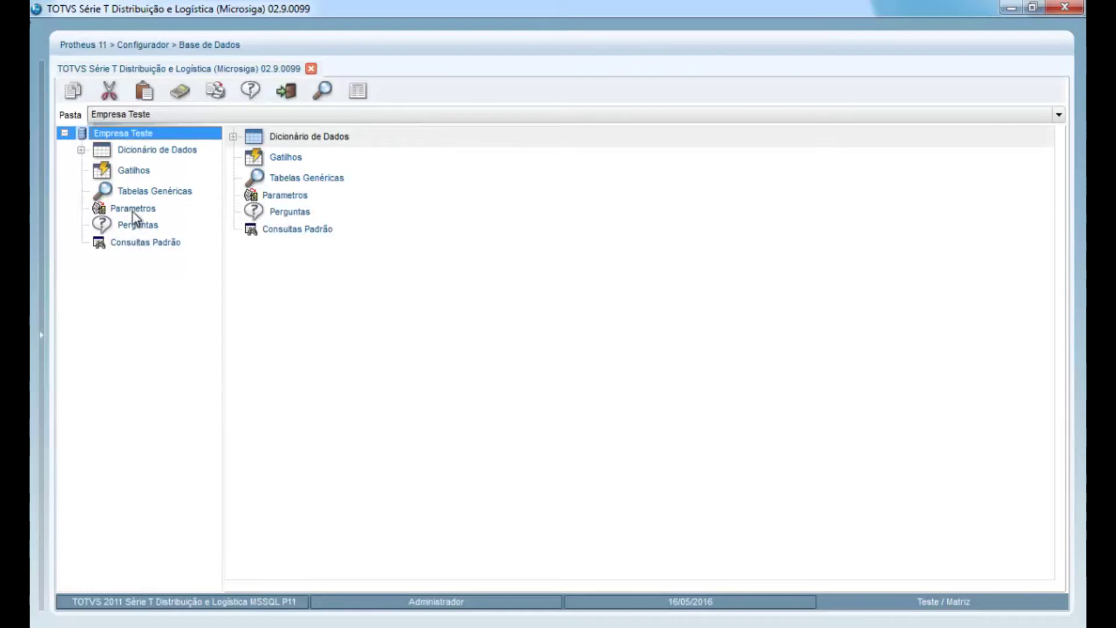
{"action": "left_click", "coordinate": [133, 210]}
{"action": "left_click", "coordinate": [322, 91]}
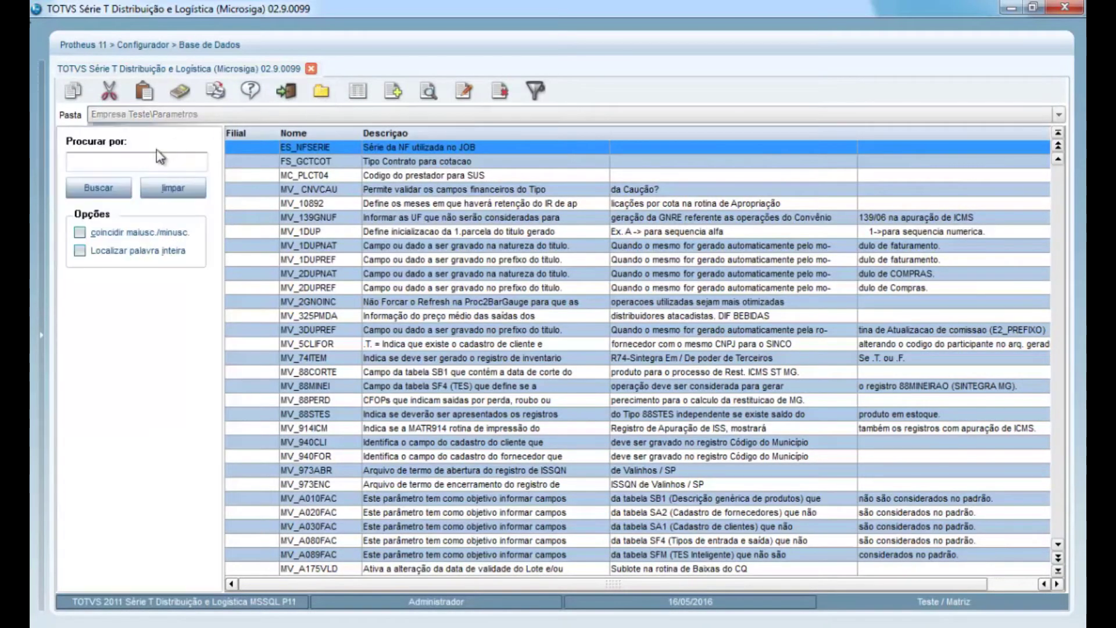
{"action": "left_click", "coordinate": [157, 159]}
{"action": "type", "text": "MV_PROCSP"}
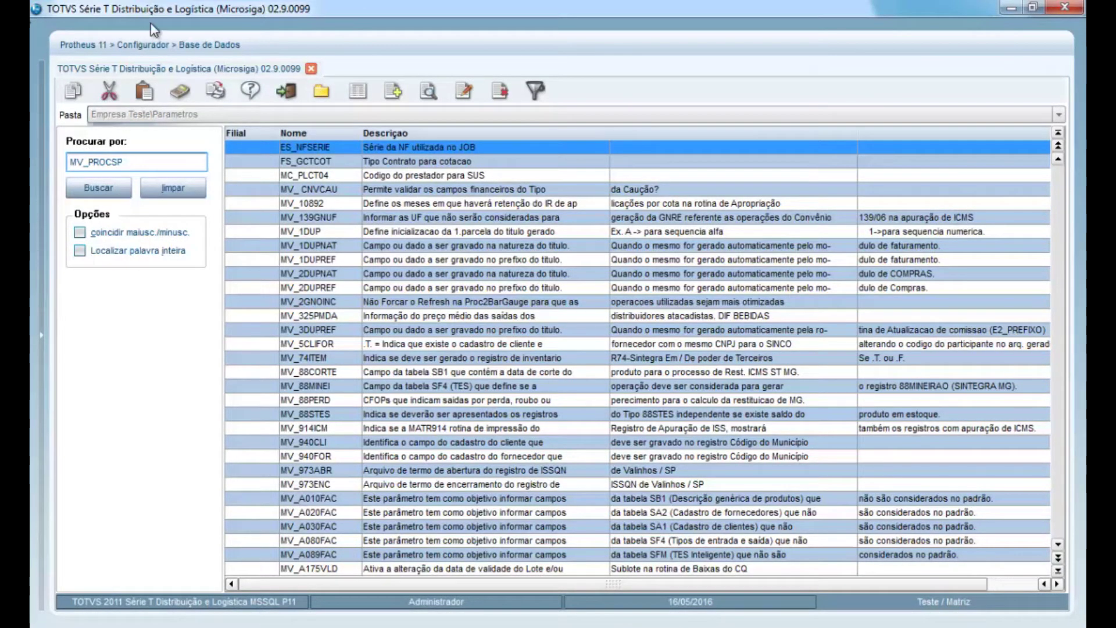
{"action": "left_click", "coordinate": [104, 190]}
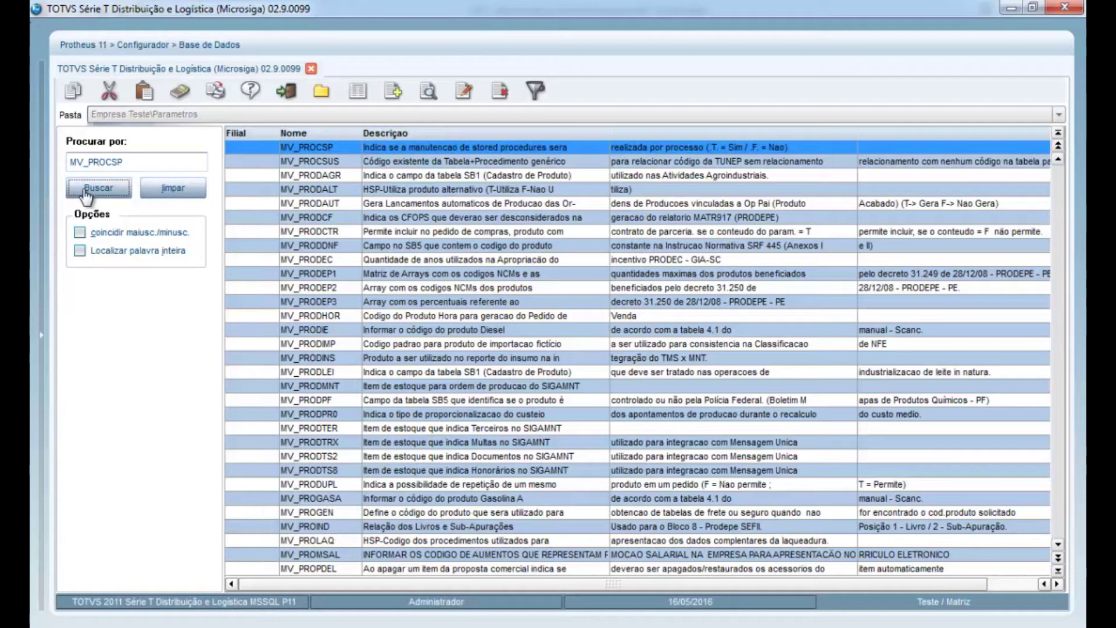
- Set the Cont. Por value of parameter MV_PROCSP to .T., save it and exit the dictionary maintenance
{"action": "left_click", "coordinate": [462, 94]}
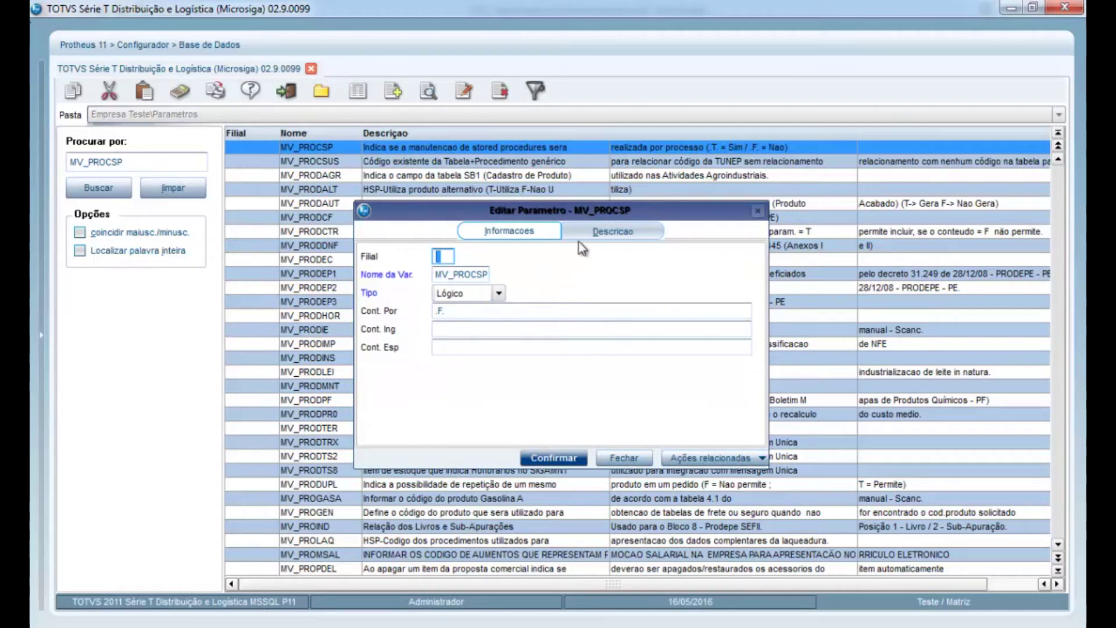
{"action": "left_click", "coordinate": [604, 235]}
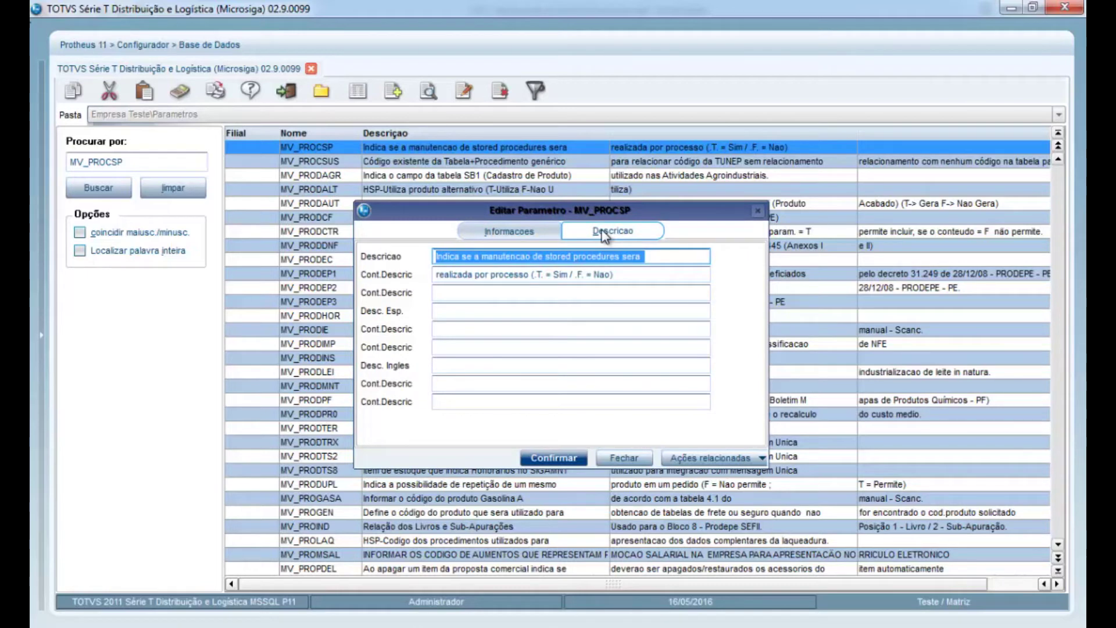
{"action": "left_click", "coordinate": [512, 233]}
{"action": "left_click", "coordinate": [465, 308]}
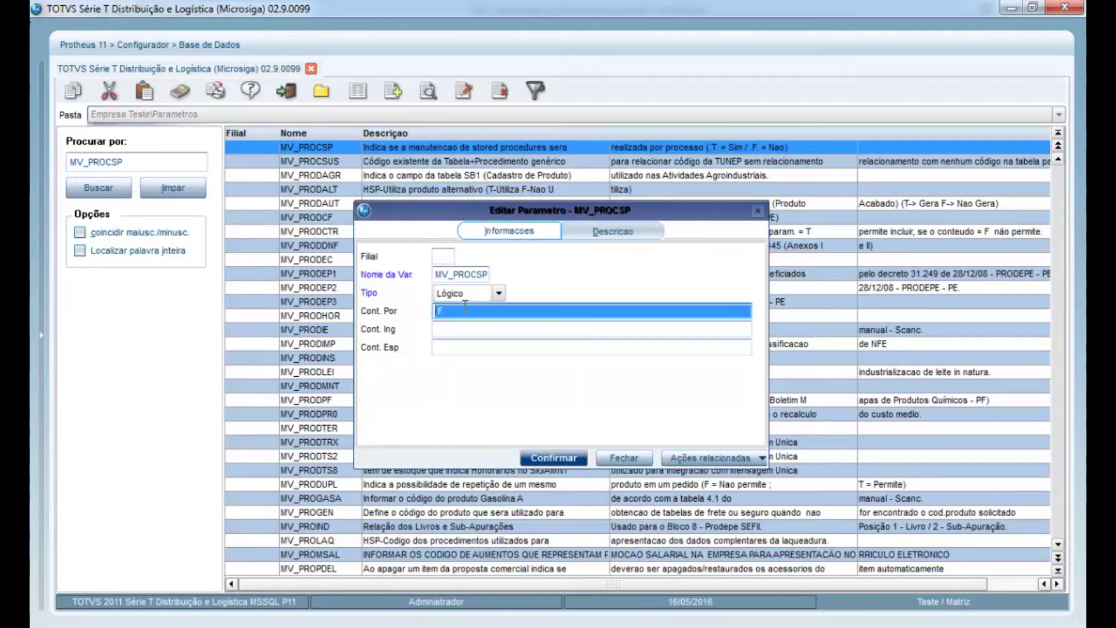
{"action": "key", "text": "BackSpace"}
{"action": "type", "text": ".T."}
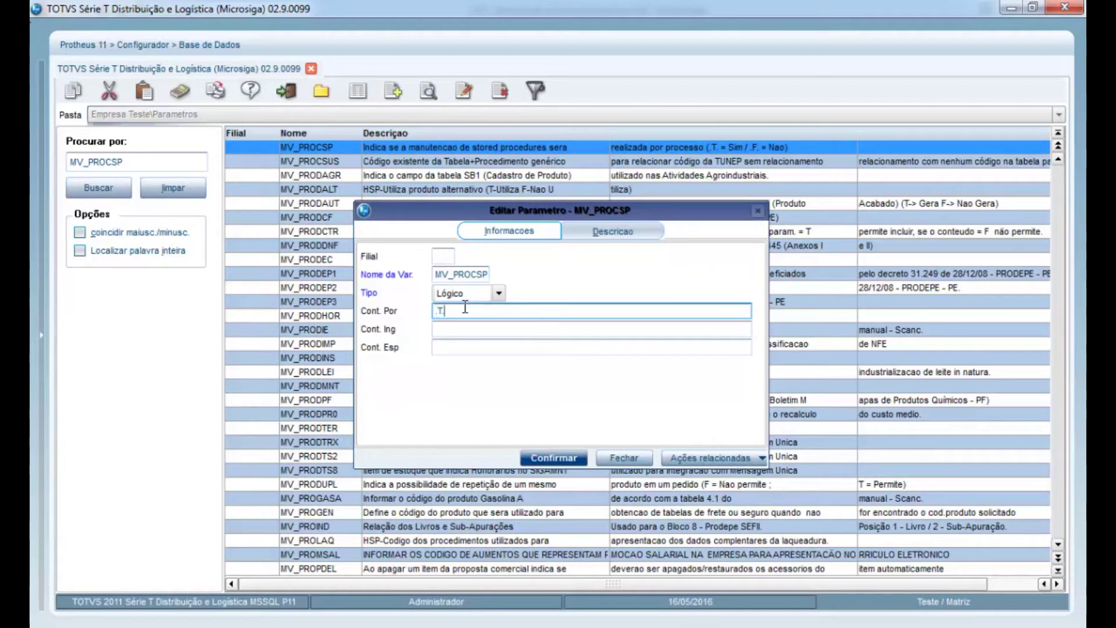
{"action": "left_click", "coordinate": [550, 458]}
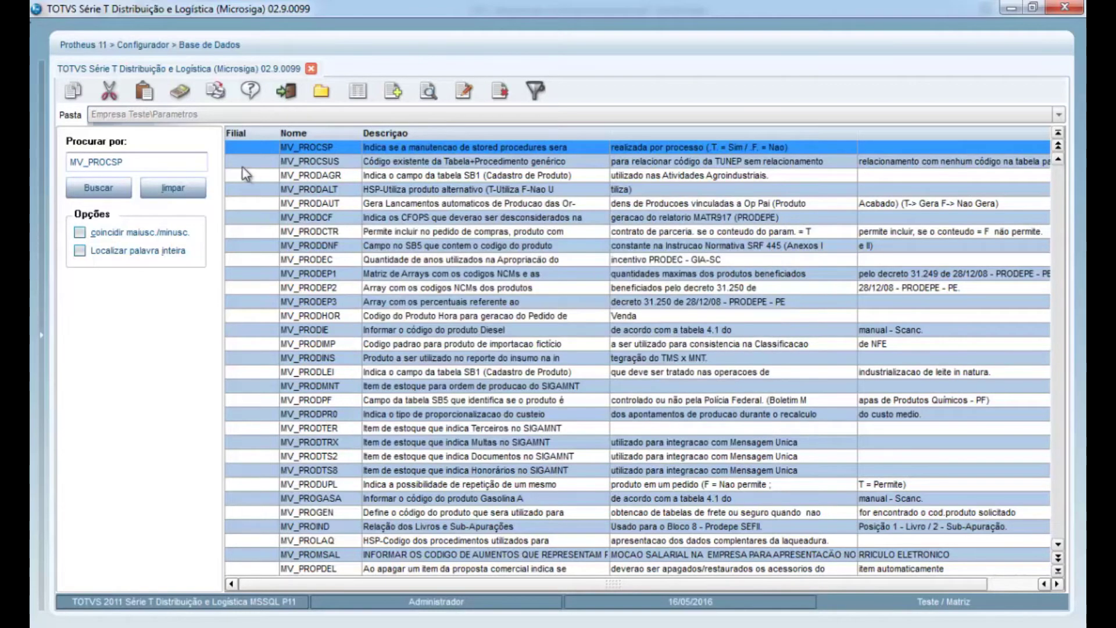
{"action": "left_click", "coordinate": [288, 92]}
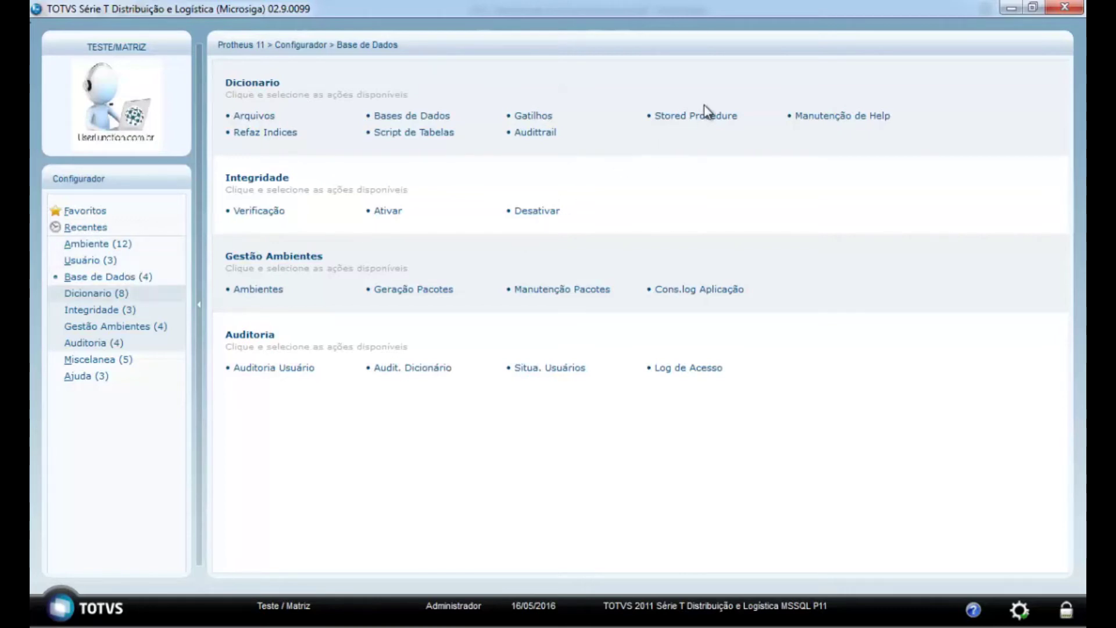
- Run the Stored Procedure routine with the operation type Consulta
{"action": "left_click", "coordinate": [681, 118]}
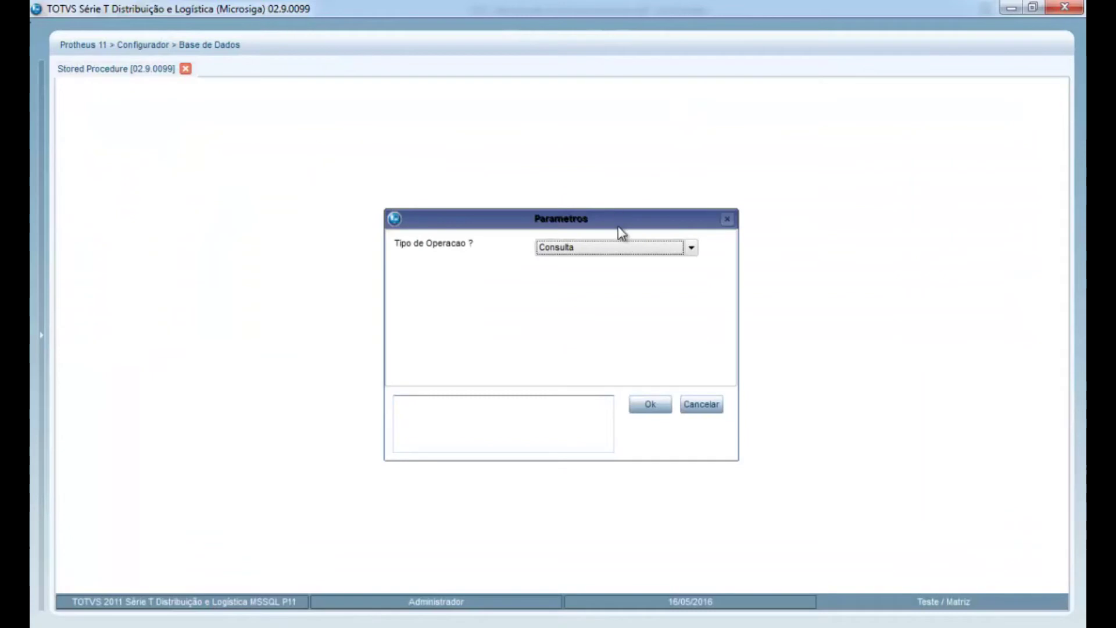
{"action": "left_click", "coordinate": [690, 249]}
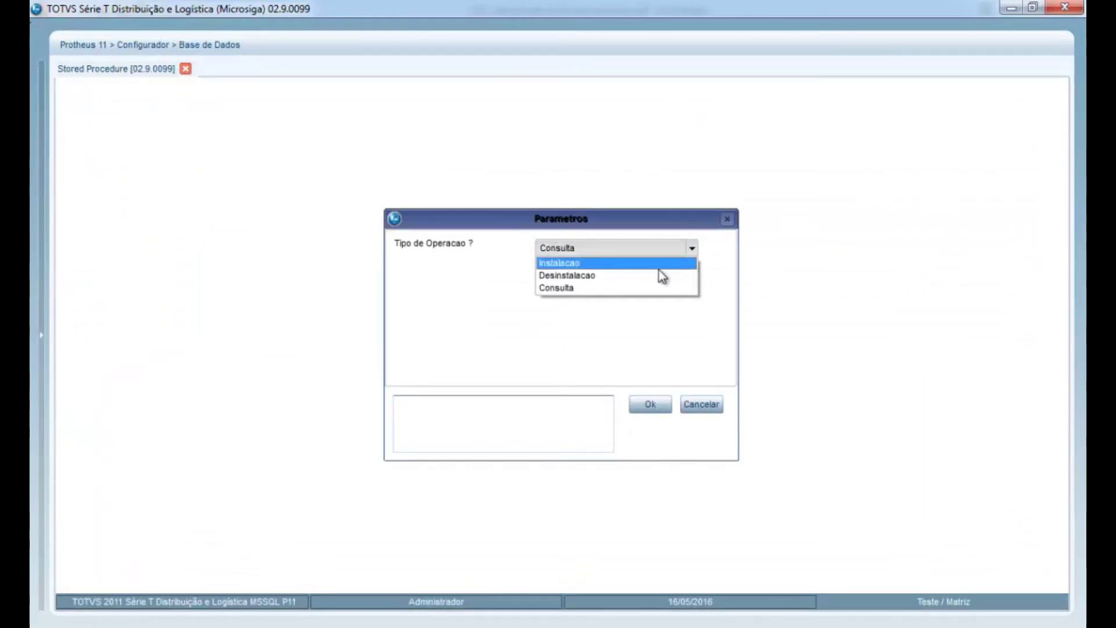
{"action": "left_click", "coordinate": [557, 289]}
{"action": "left_click", "coordinate": [650, 405]}
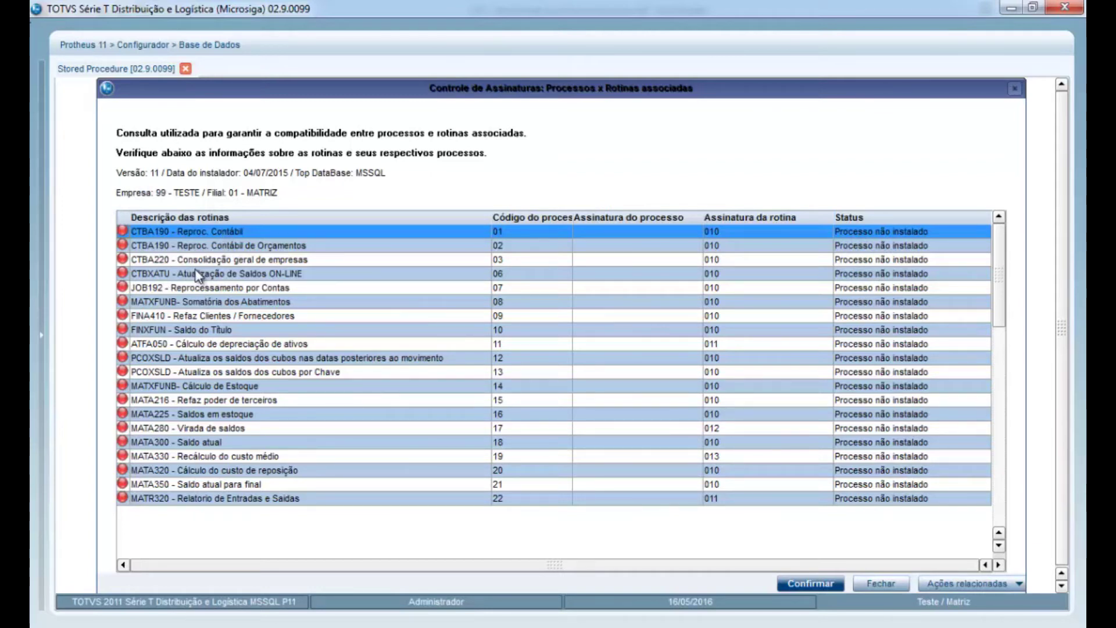
- Examine the installation status of the listed routines from Reproc. Contábil to Relatorio de Entradas e Saidas and back
{"action": "key", "text": "Down"}
{"action": "key", "text": "Down"}
{"action": "key", "text": "Down"}
{"action": "key", "text": "Down"}
{"action": "key", "text": "Down"}
{"action": "key", "text": "Down"}
{"action": "key", "text": "Down"}
{"action": "key", "text": "Down"}
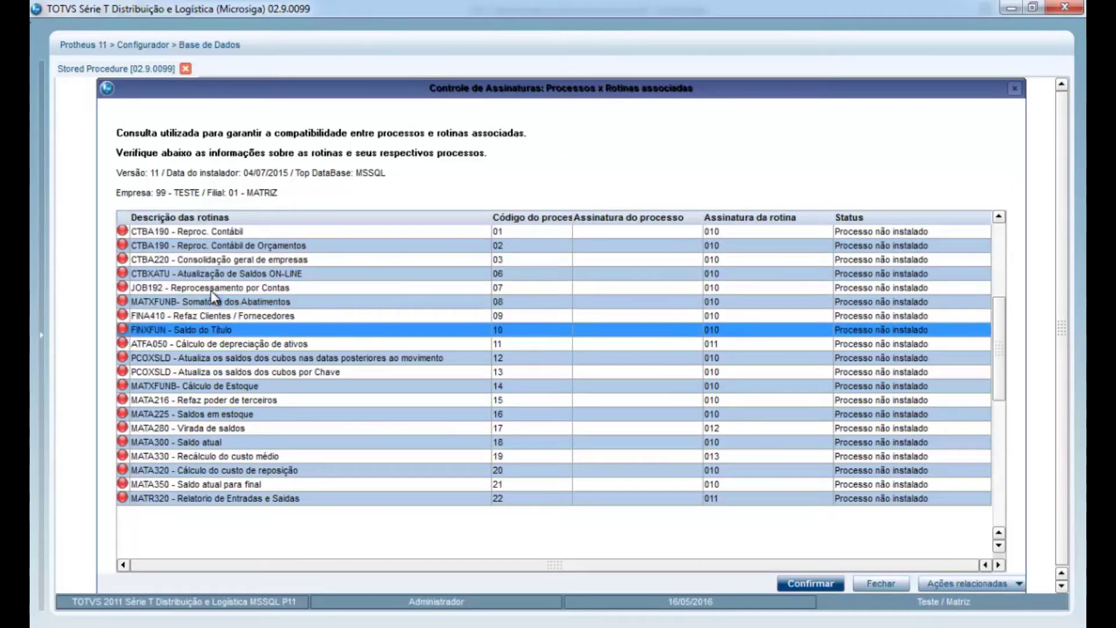
{"action": "key", "text": "Down"}
{"action": "key", "text": "Down"}
{"action": "key", "text": "Down"}
{"action": "key", "text": "Down"}
{"action": "key", "text": "Down"}
{"action": "key", "text": "Down"}
{"action": "key", "text": "Down"}
{"action": "key", "text": "Down"}
{"action": "key", "text": "Down"}
{"action": "key", "text": "Down"}
{"action": "key", "text": "Down"}
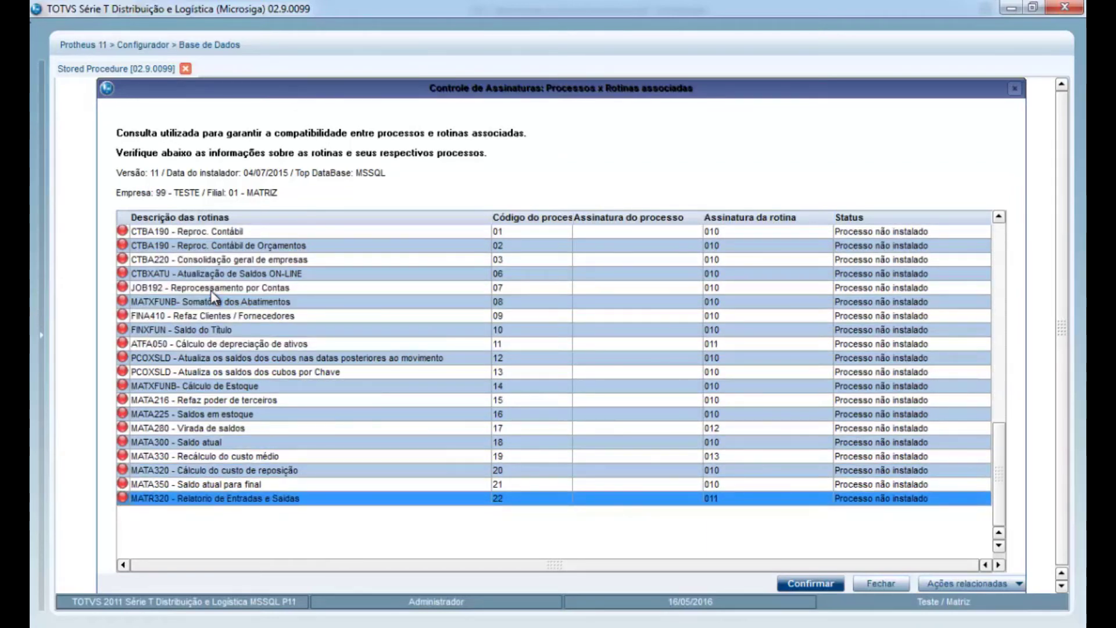
{"action": "key", "text": "Up"}
{"action": "key", "text": "Up"}
{"action": "key", "text": "Up"}
{"action": "key", "text": "Up"}
{"action": "key", "text": "Up"}
{"action": "key", "text": "Up"}
{"action": "key", "text": "Up"}
{"action": "key", "text": "Up"}
{"action": "key", "text": "Up"}
{"action": "key", "text": "Up"}
{"action": "key", "text": "Up"}
{"action": "key", "text": "Up"}
{"action": "key", "text": "Up"}
{"action": "key", "text": "Up"}
{"action": "key", "text": "Up"}
{"action": "key", "text": "Up"}
{"action": "key", "text": "Up"}
{"action": "key", "text": "Up"}
{"action": "key", "text": "Up"}
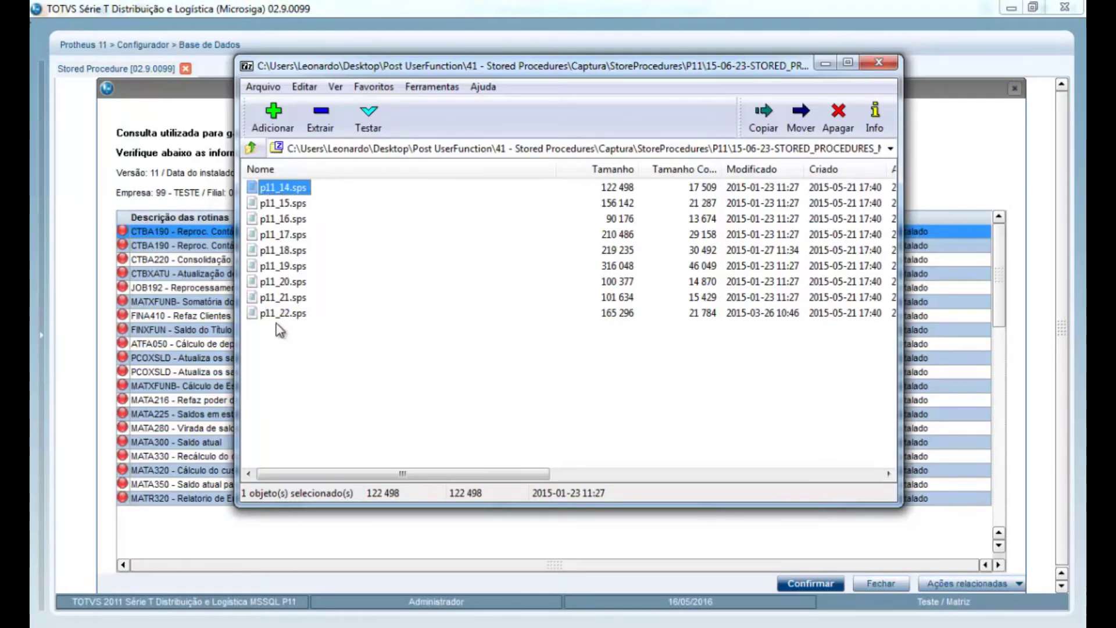
- Return from the archive to the signature query, highlight the Cálculo de Estoque process with code 14, and confirm the query to close it
{"action": "left_click", "coordinate": [194, 343]}
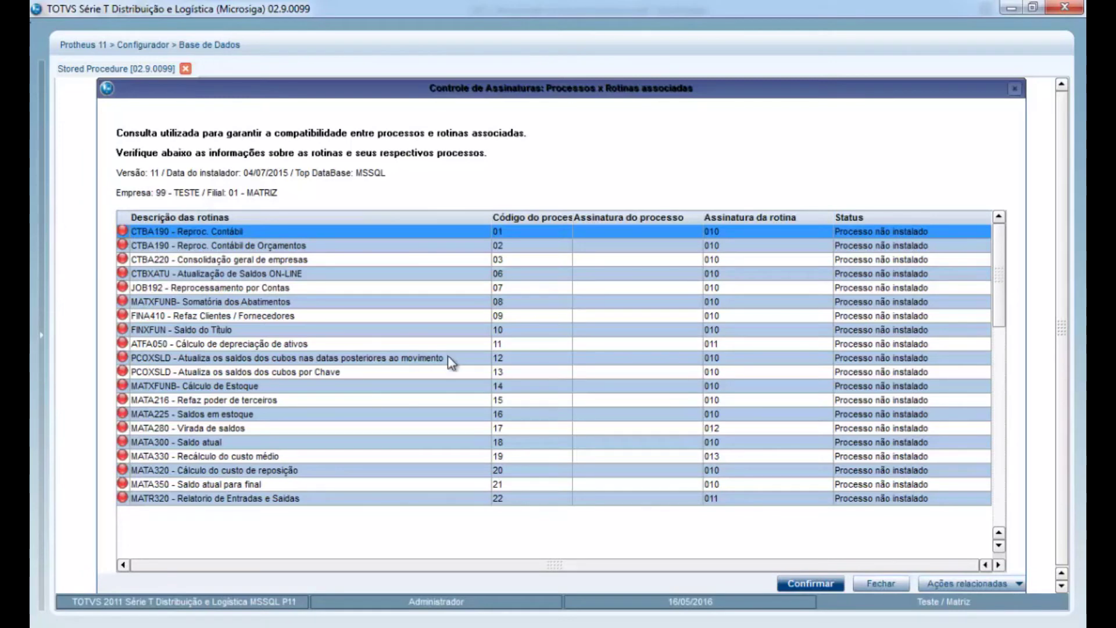
{"action": "left_click", "coordinate": [501, 387]}
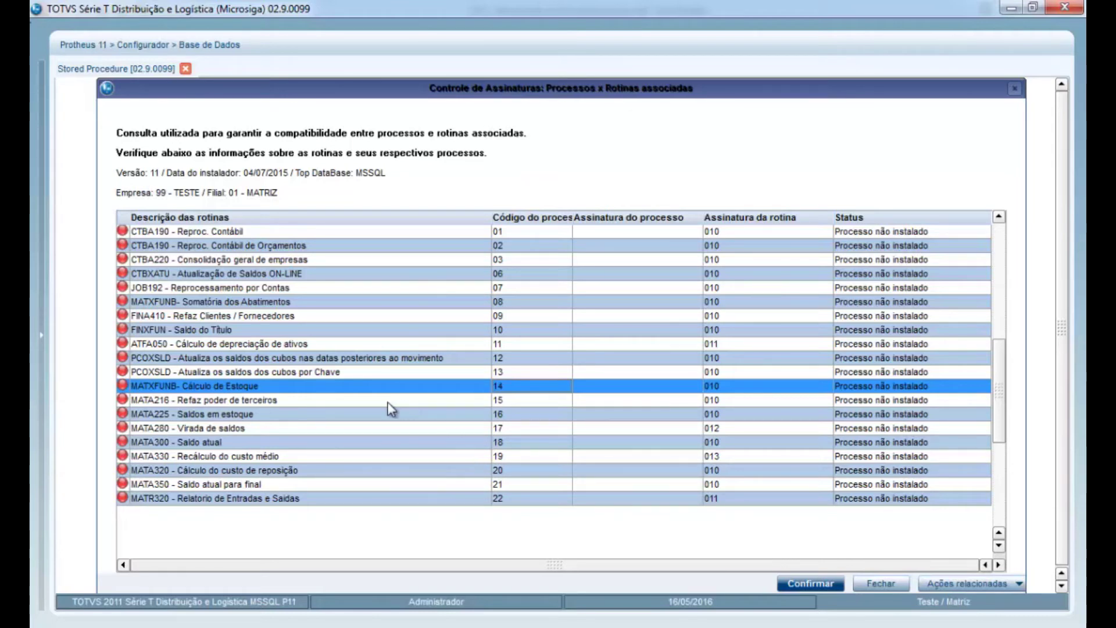
{"action": "left_click", "coordinate": [826, 584]}
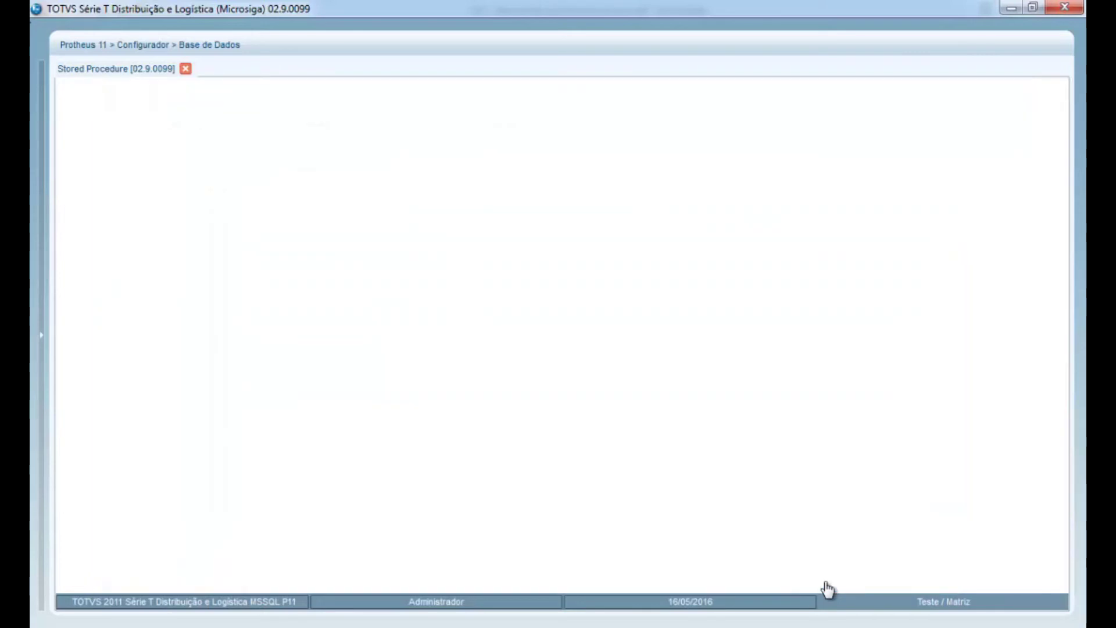
- Start the Stored Procedure routine again with the operation type Instalacao
{"action": "left_click", "coordinate": [670, 119]}
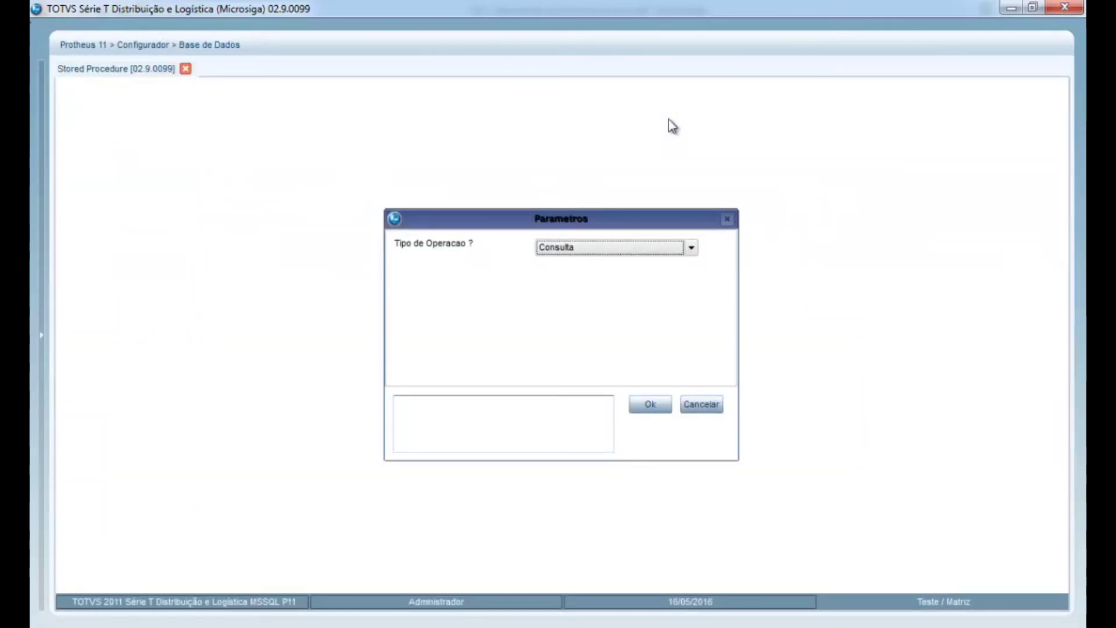
{"action": "left_click", "coordinate": [677, 257]}
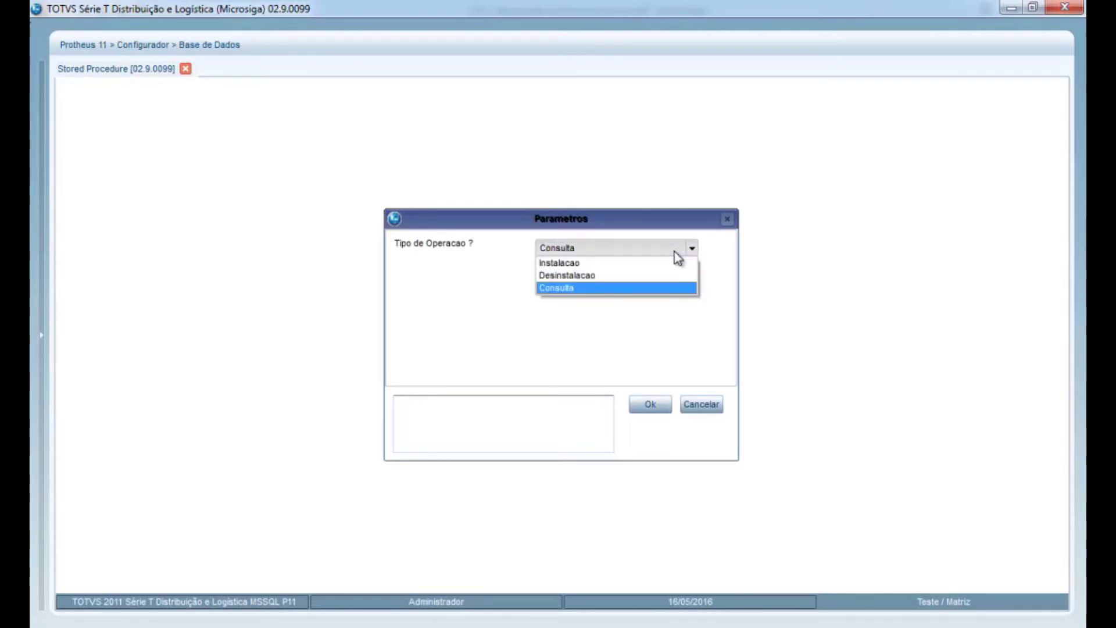
{"action": "left_click", "coordinate": [557, 269]}
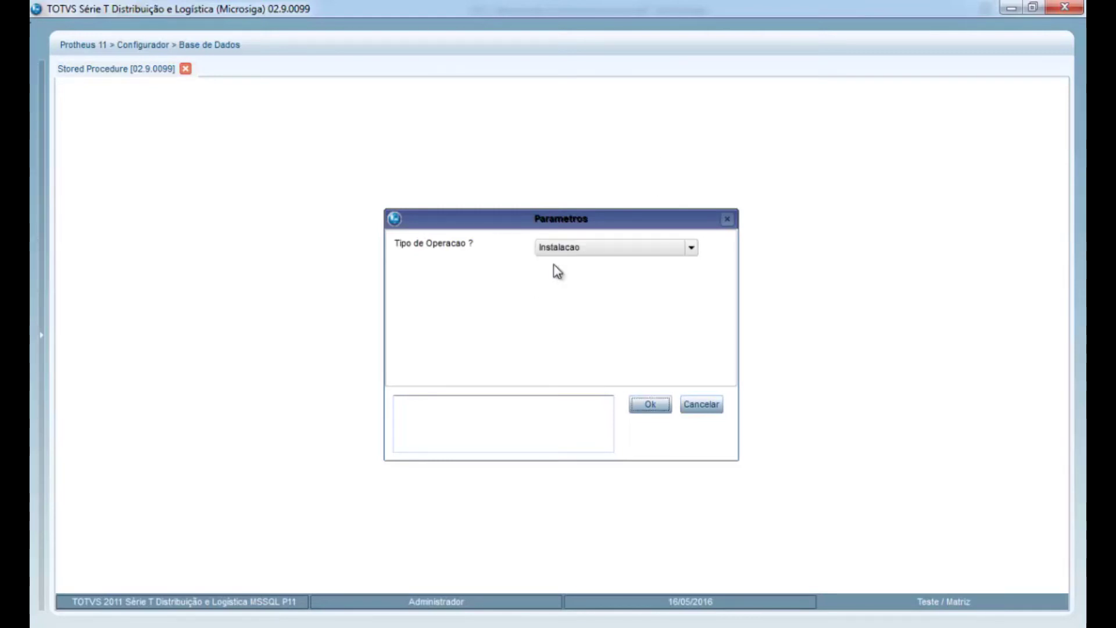
{"action": "left_click", "coordinate": [647, 409]}
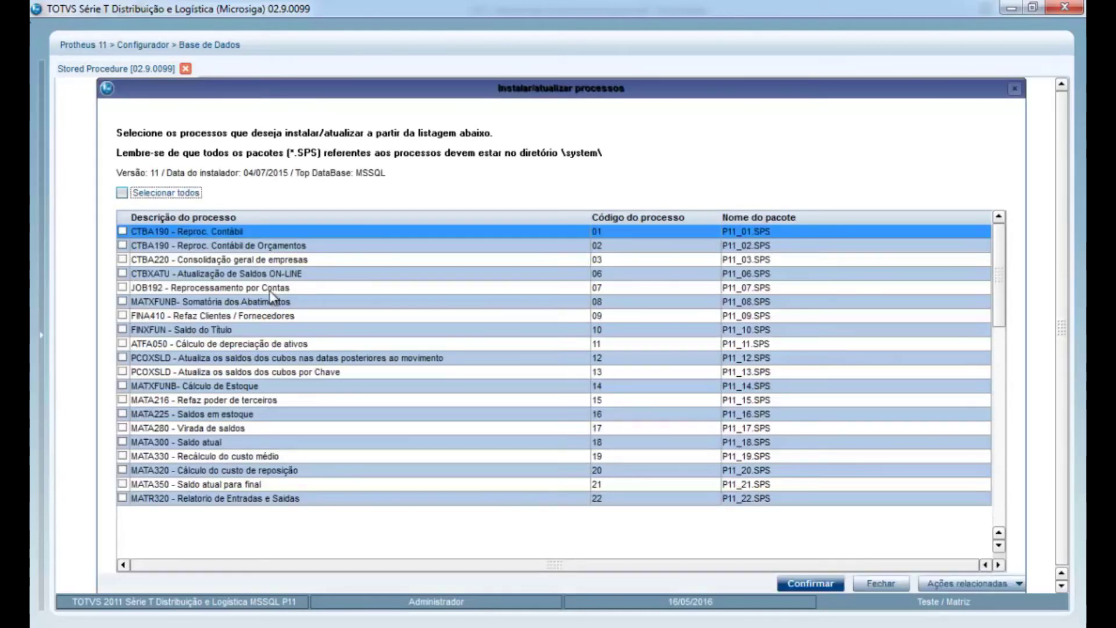
- Mark all processes in the install/update list, from package P11_01.SPS to P11_22.SPS
{"action": "left_click", "coordinate": [121, 193]}
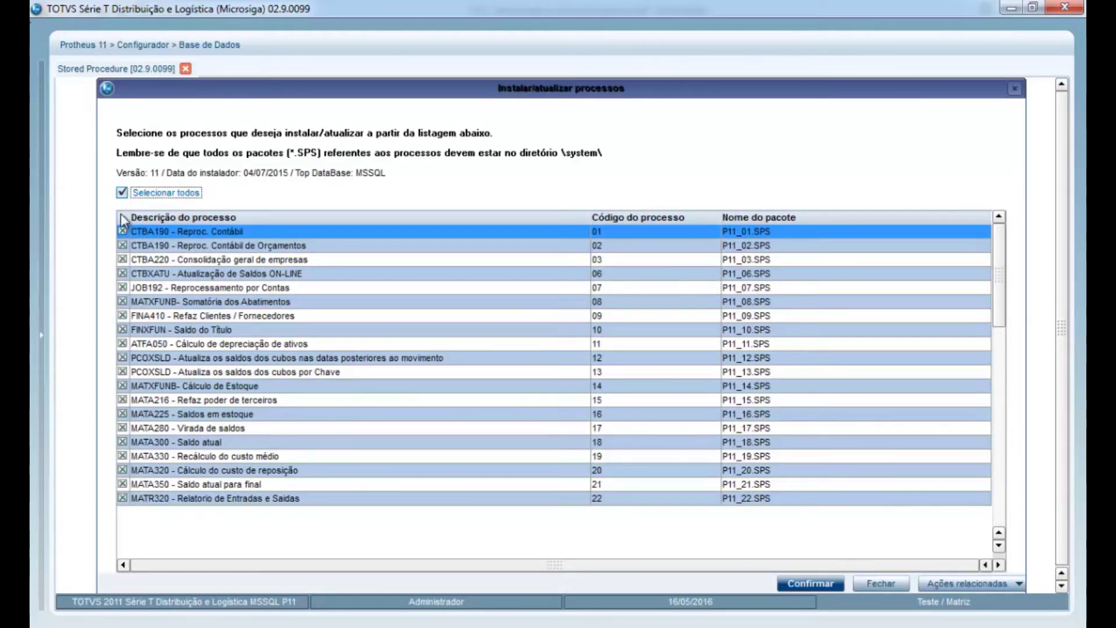
{"action": "left_click", "coordinate": [122, 193]}
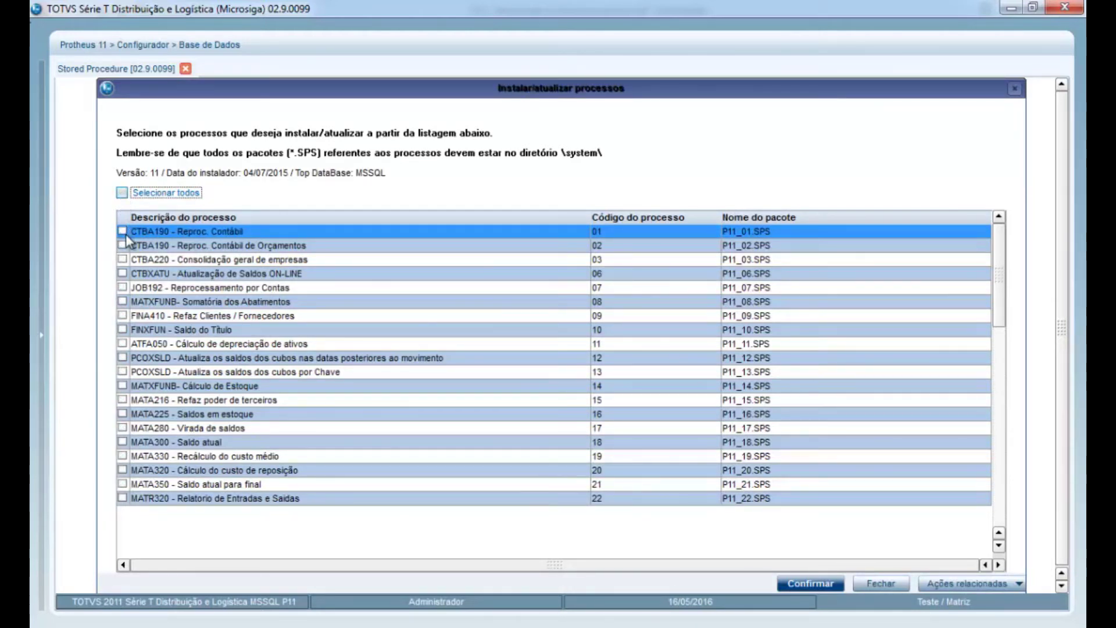
{"action": "left_click", "coordinate": [123, 232]}
{"action": "left_click", "coordinate": [123, 233]}
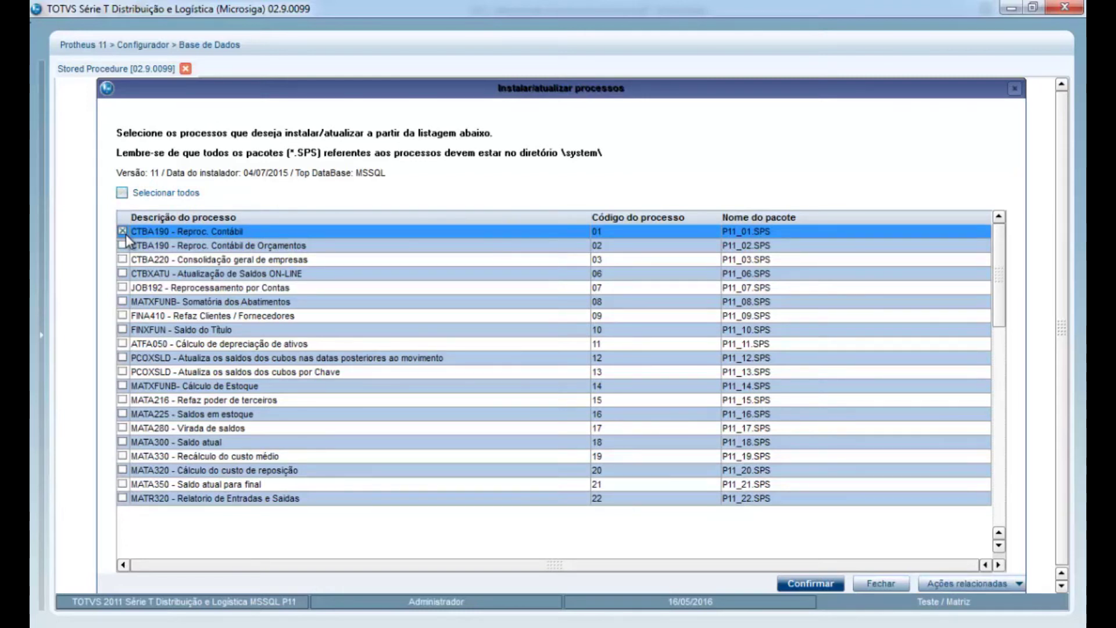
{"action": "left_click", "coordinate": [124, 192]}
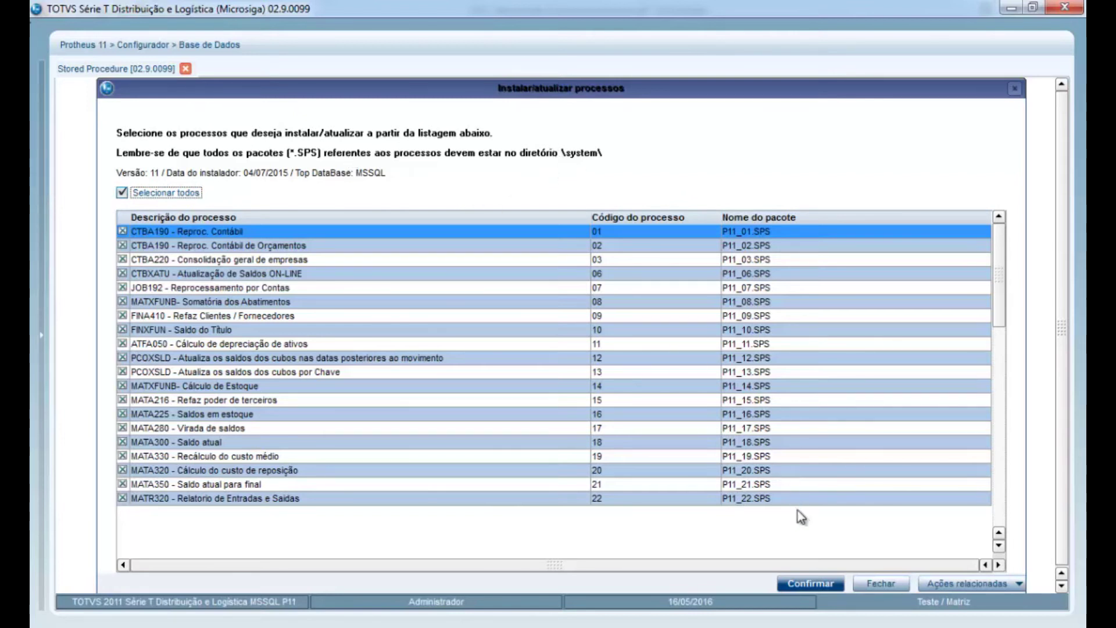
- Run the installation of the marked processes for company 99 TESTE and close the installer's completion notice
{"action": "left_click", "coordinate": [807, 583]}
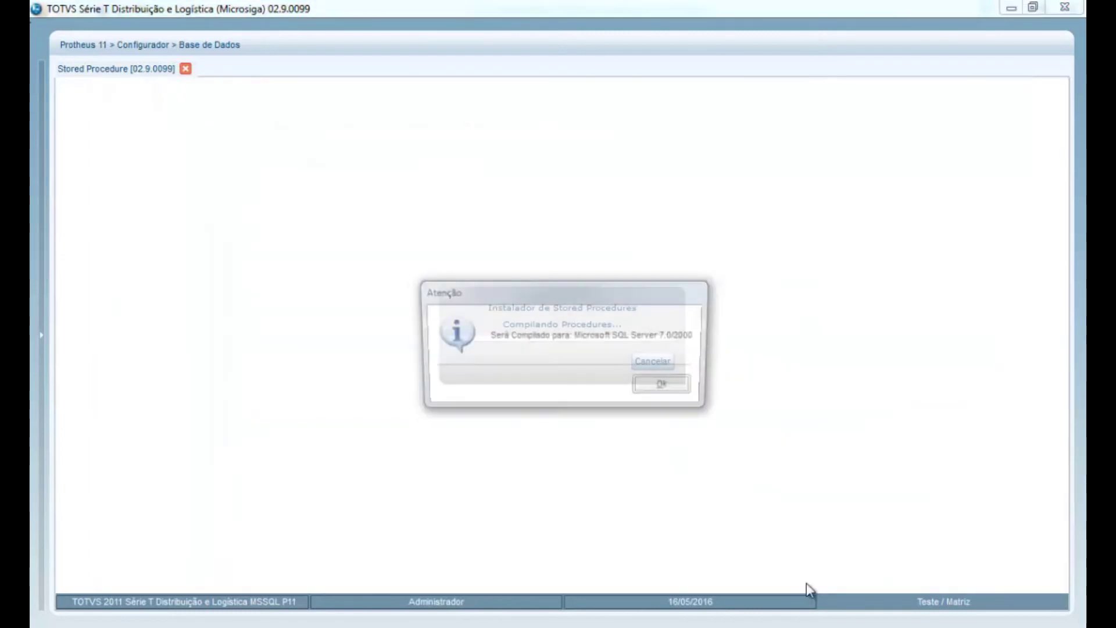
{"action": "left_click", "coordinate": [663, 388]}
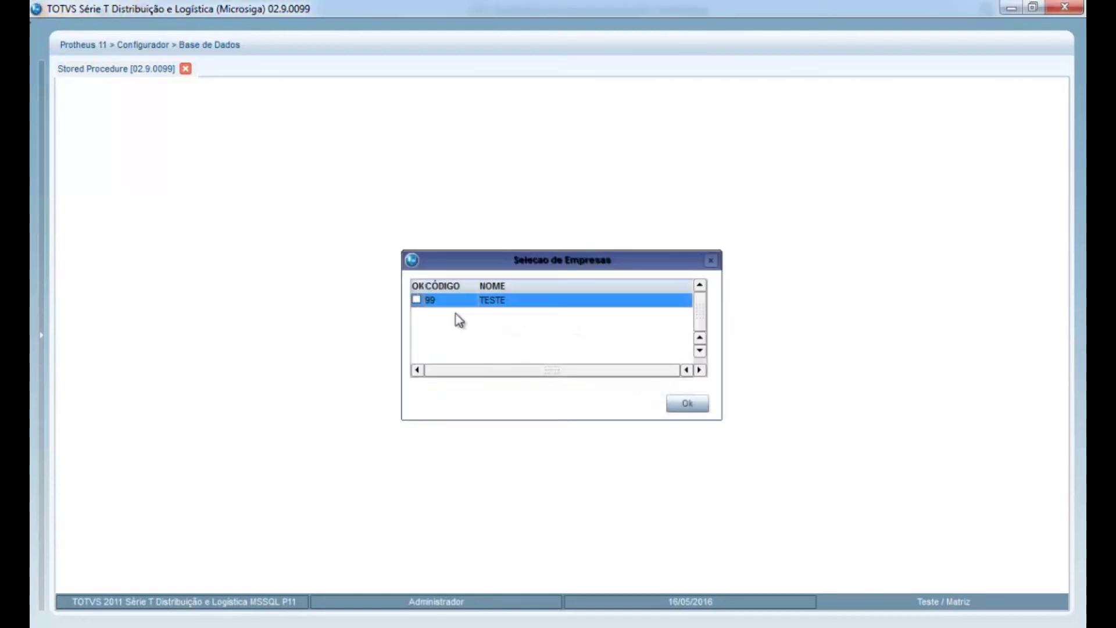
{"action": "double_click", "coordinate": [417, 300]}
{"action": "left_click", "coordinate": [678, 406]}
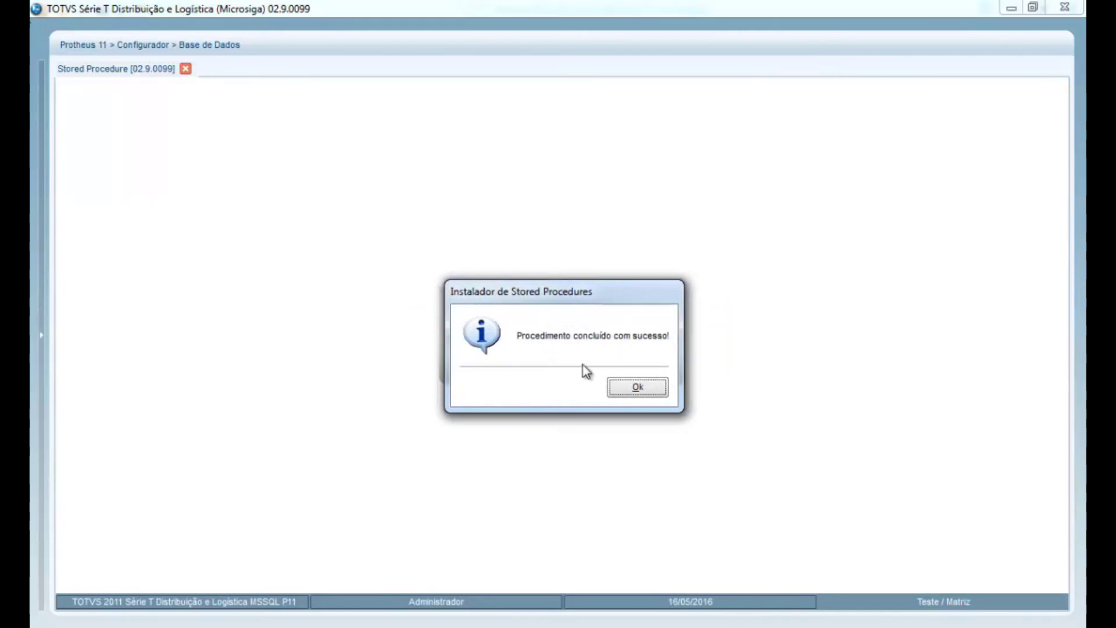
{"action": "left_click", "coordinate": [649, 392]}
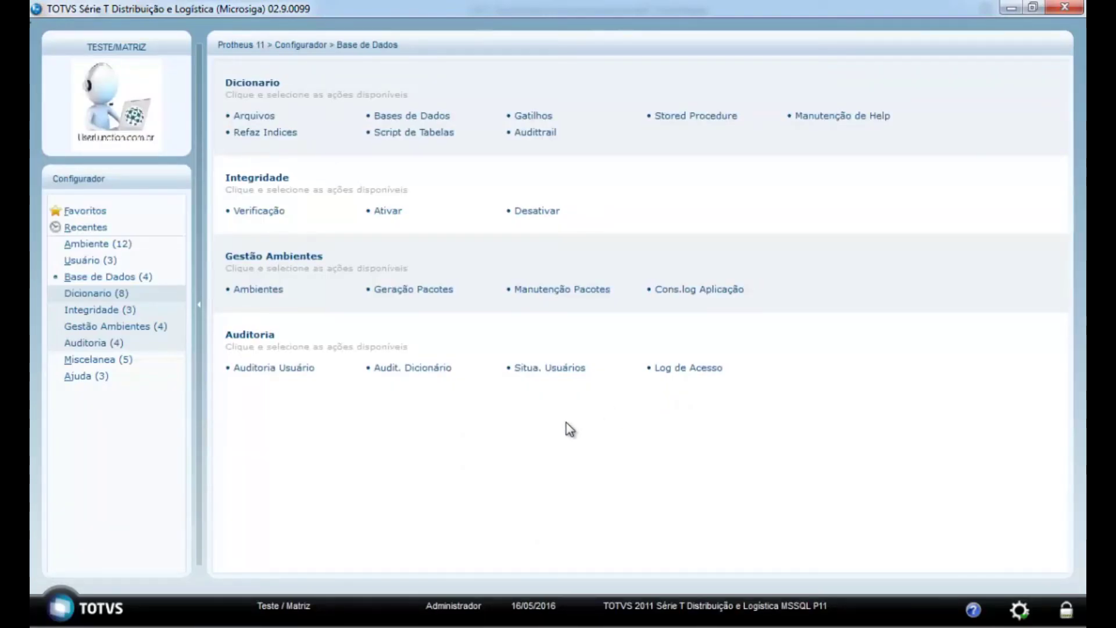
- Start the Stored Procedure routine again with the operation type Desinstalacao
{"action": "left_click", "coordinate": [683, 119]}
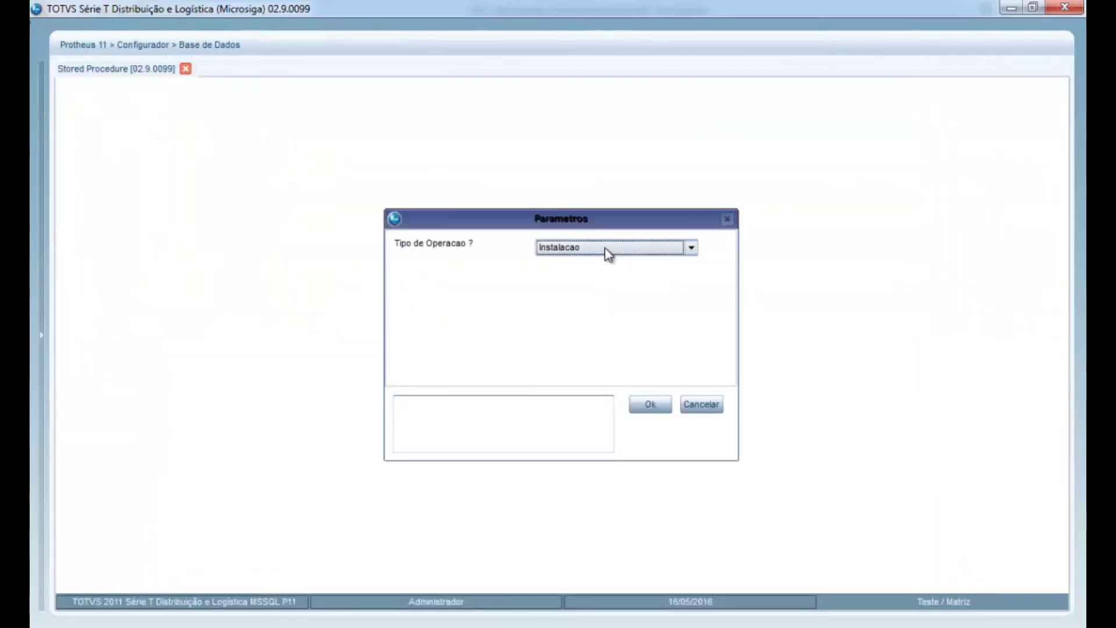
{"action": "left_click", "coordinate": [606, 248]}
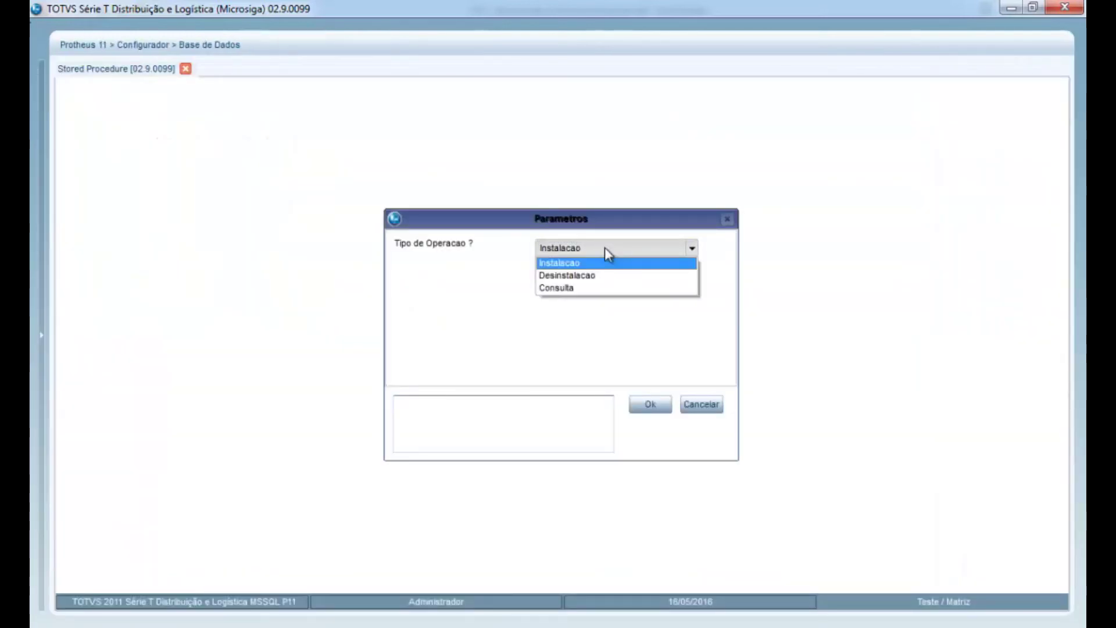
{"action": "left_click", "coordinate": [552, 277]}
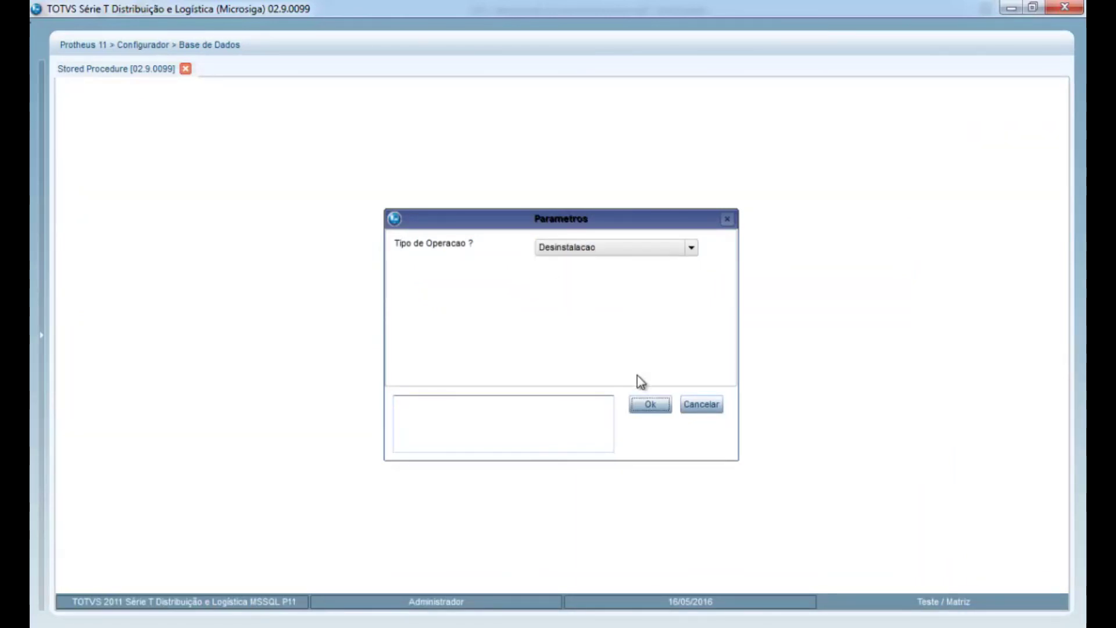
{"action": "left_click", "coordinate": [649, 404]}
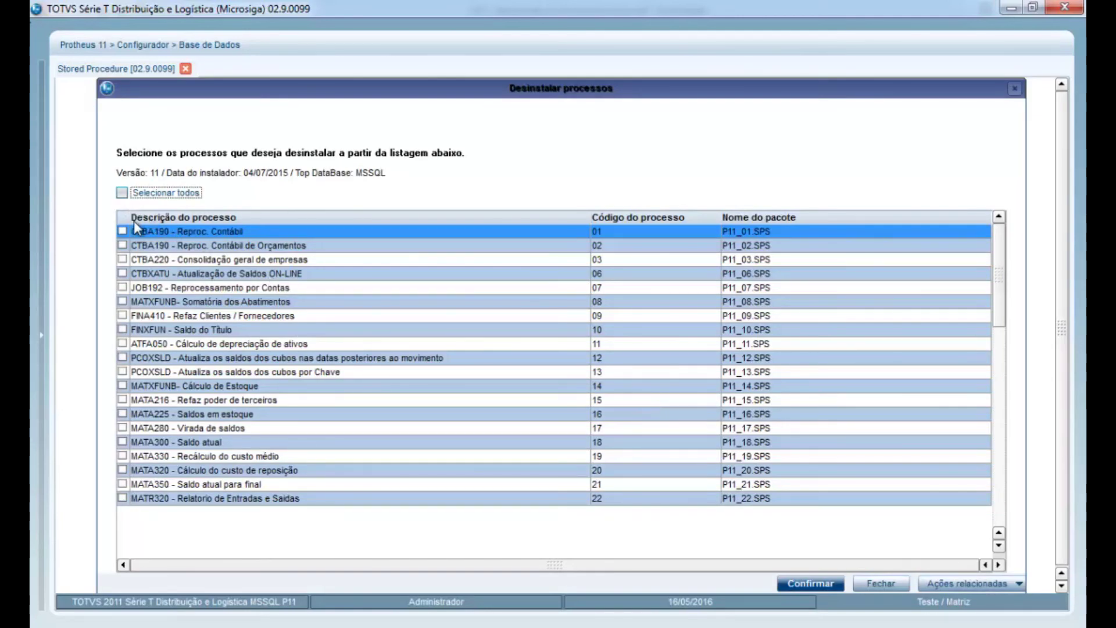
- Uninstall the ATFA050 - Cálculo de depreciação de ativos process, package P11_11.SPS, for company 99 TESTE
{"action": "left_click", "coordinate": [124, 343]}
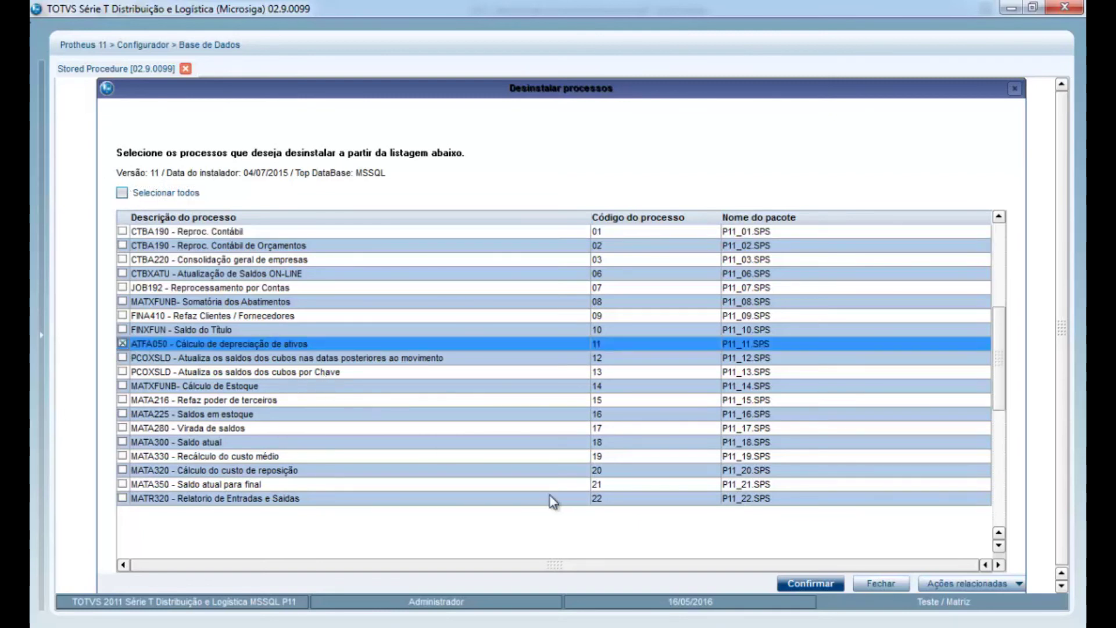
{"action": "left_click", "coordinate": [796, 592]}
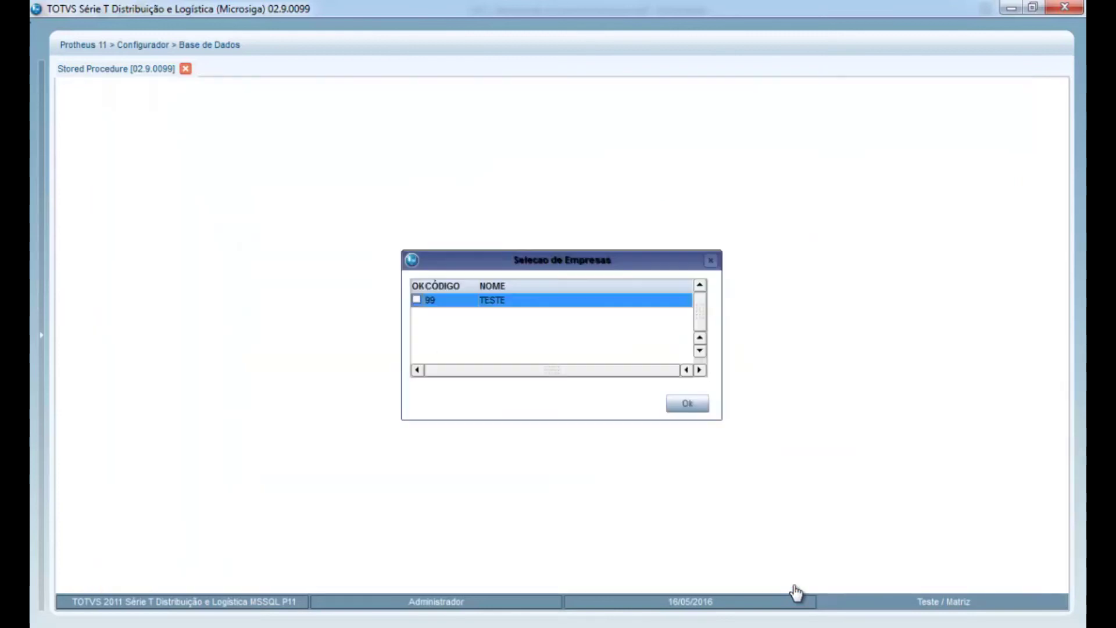
{"action": "double_click", "coordinate": [519, 301]}
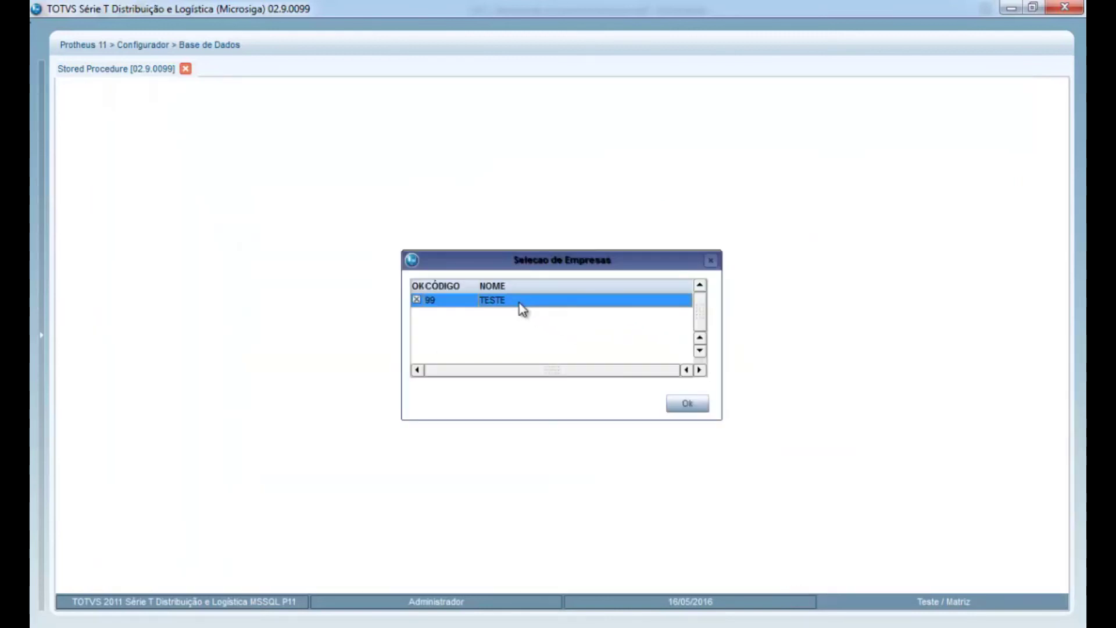
{"action": "left_click", "coordinate": [687, 403]}
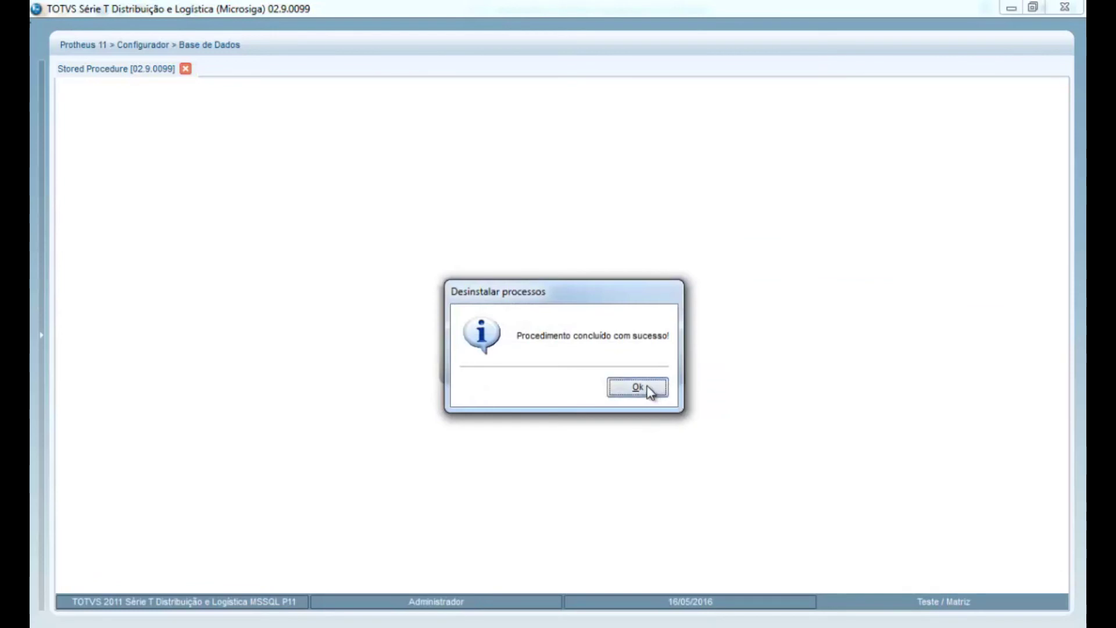
{"action": "left_click", "coordinate": [650, 392]}
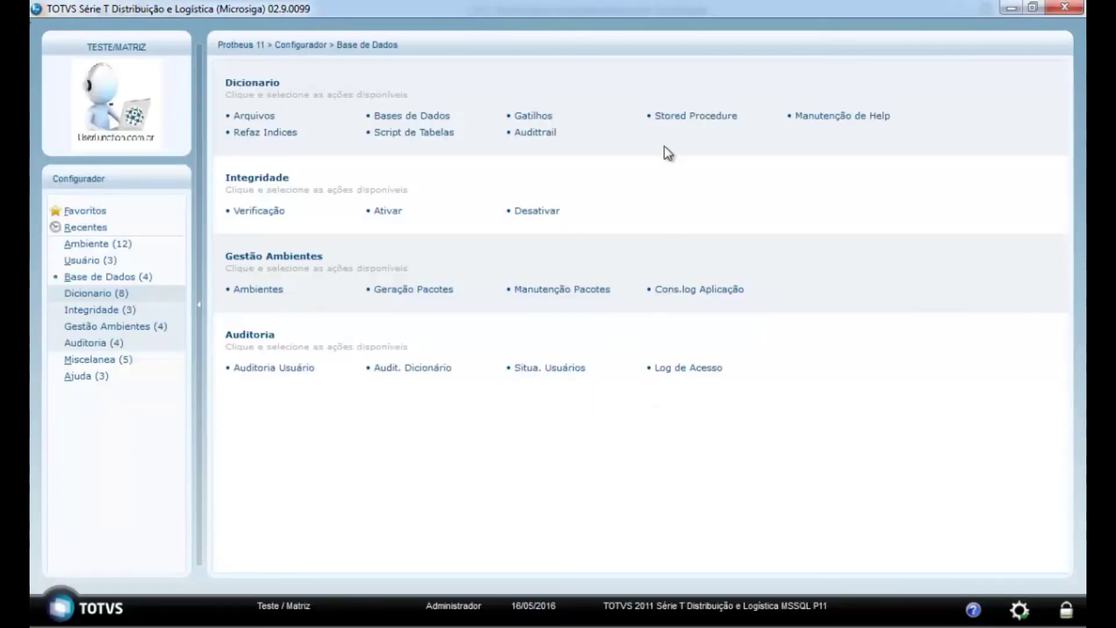
- Run the Stored Procedure routine with the operation type Consulta to list the process and routine signatures
{"action": "left_click", "coordinate": [673, 117]}
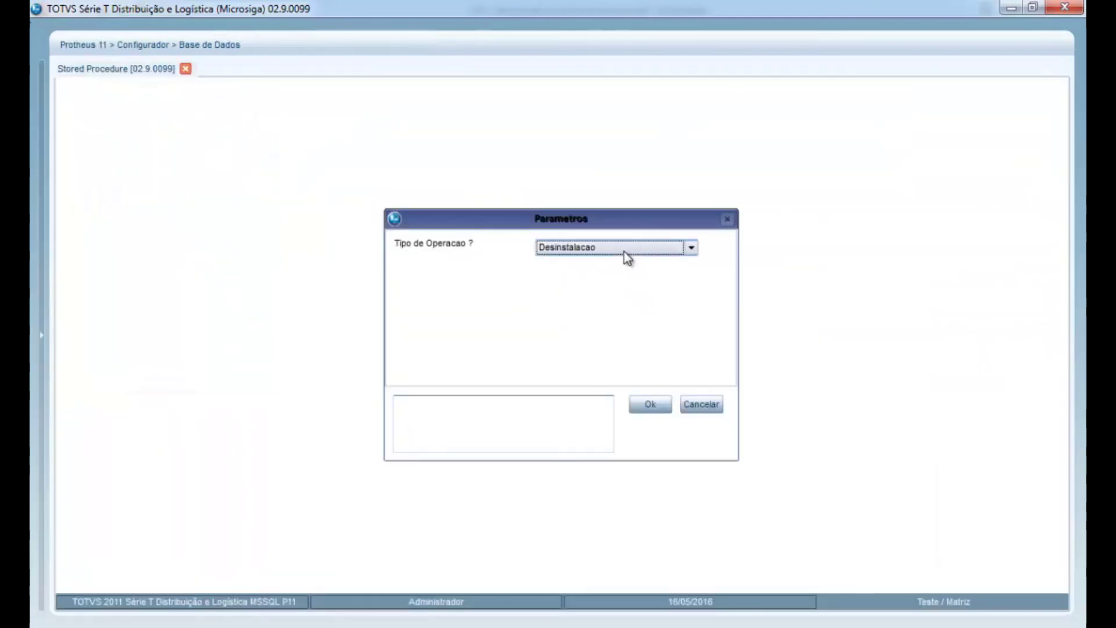
{"action": "left_click", "coordinate": [624, 251]}
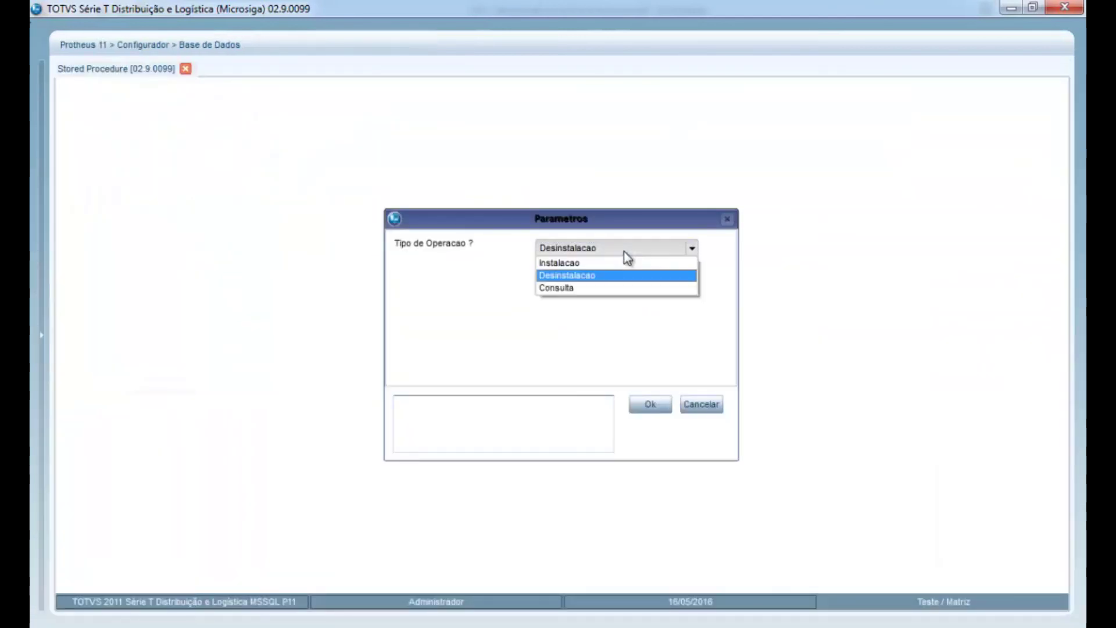
{"action": "left_click", "coordinate": [564, 291]}
{"action": "left_click", "coordinate": [655, 410]}
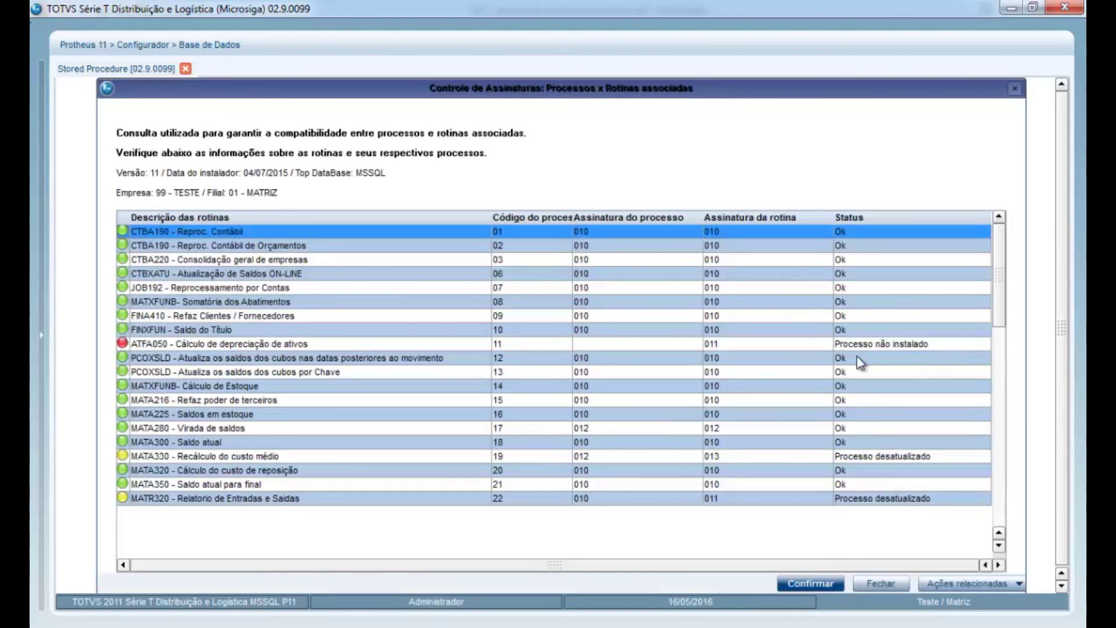
- Check the status of Cálculo de depreciação de ativos and Recálculo do custo médio, and confirm the query to close it
{"action": "left_click", "coordinate": [857, 346]}
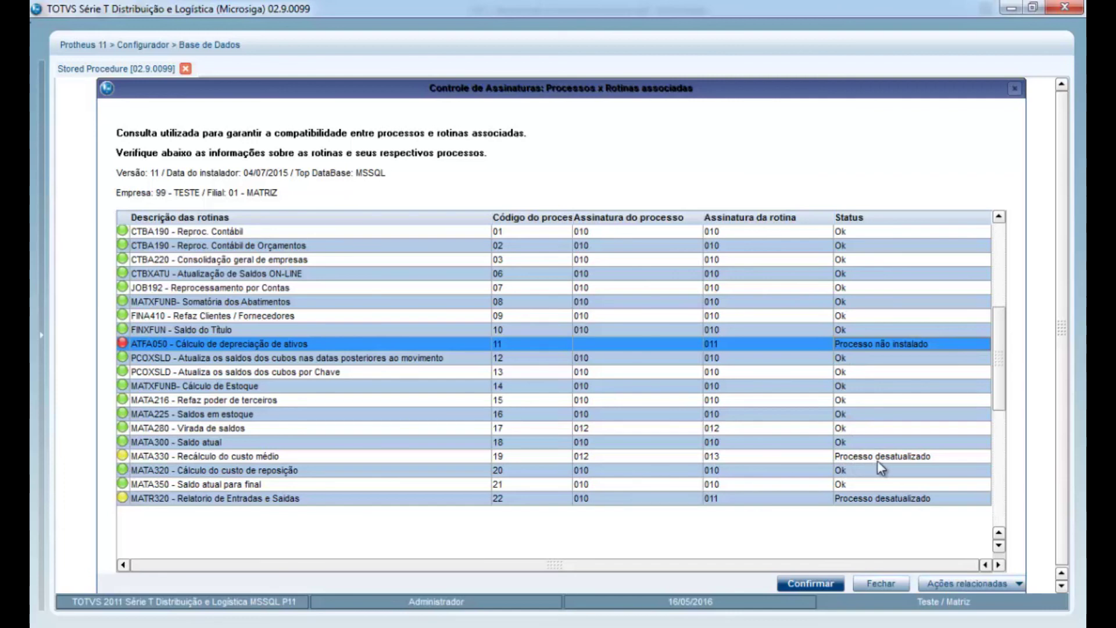
{"action": "left_click", "coordinate": [902, 459]}
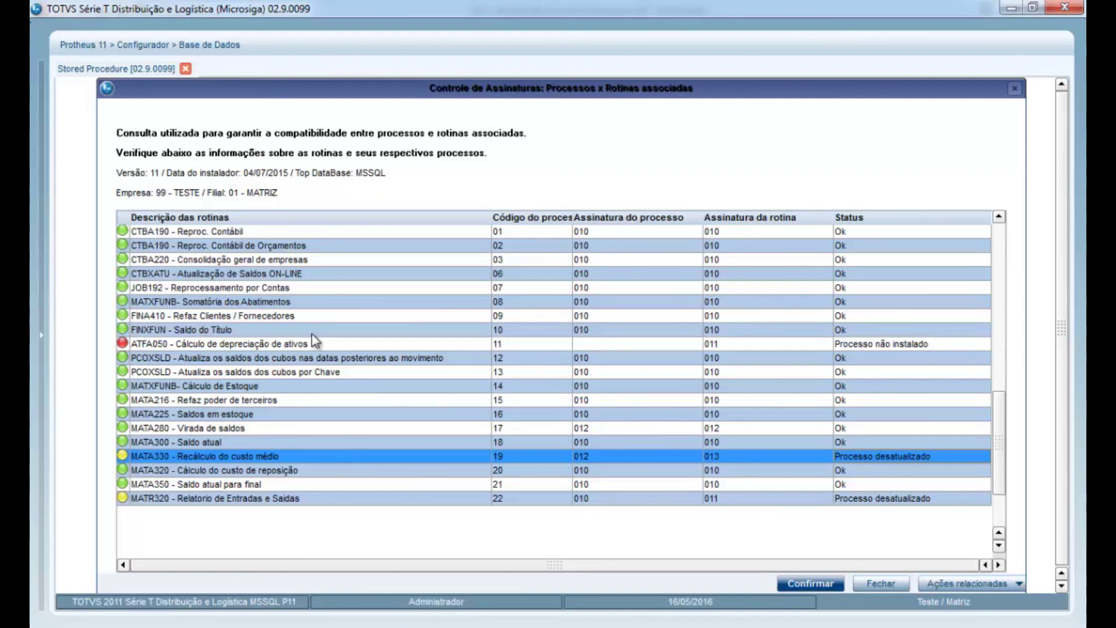
{"action": "left_click", "coordinate": [788, 583]}
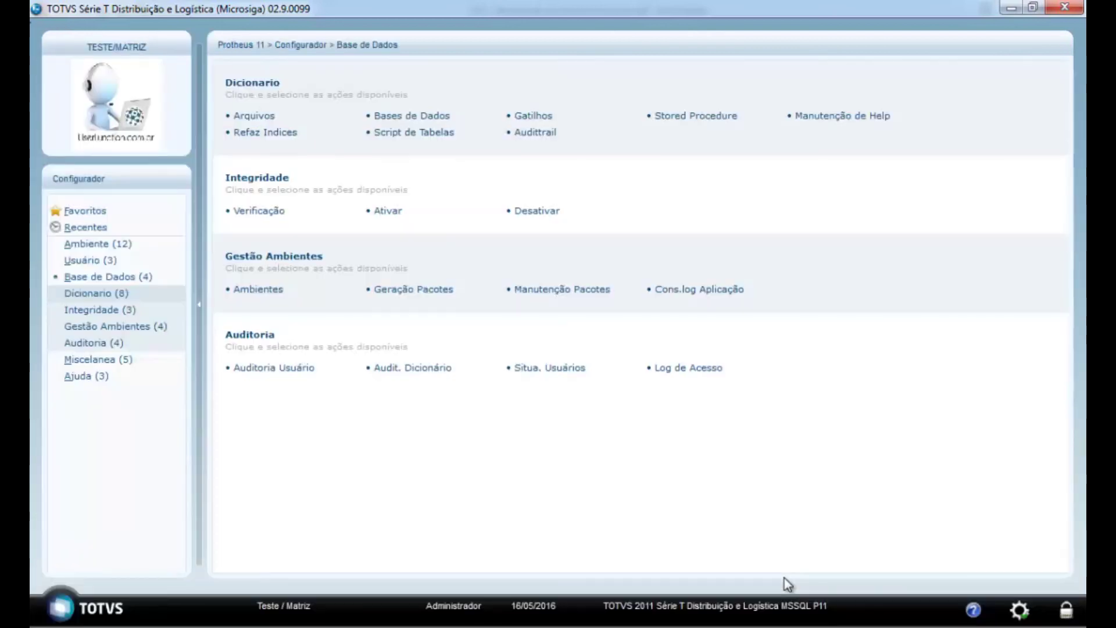